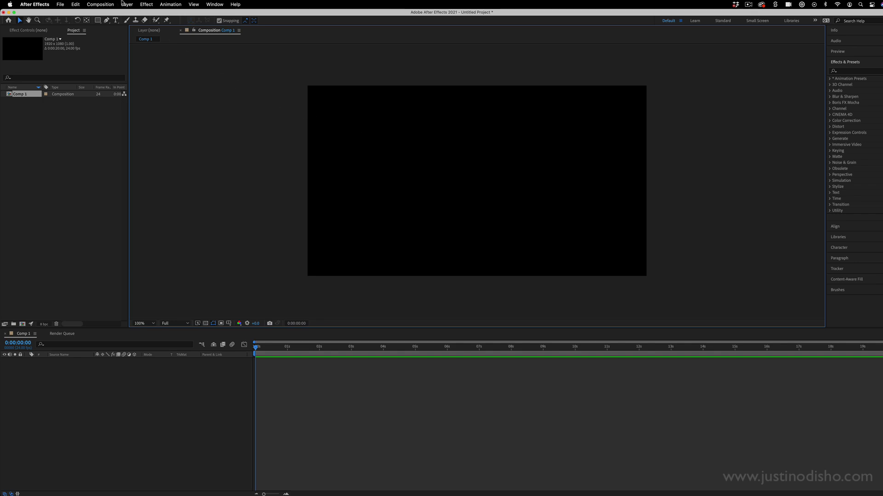
Create a new black solid layer in Comp 1 using the default solid settings
{"action": "left_click", "coordinate": [126, 5]}
{"action": "mouse_move", "coordinate": [156, 14]}
{"action": "left_click", "coordinate": [209, 22]}
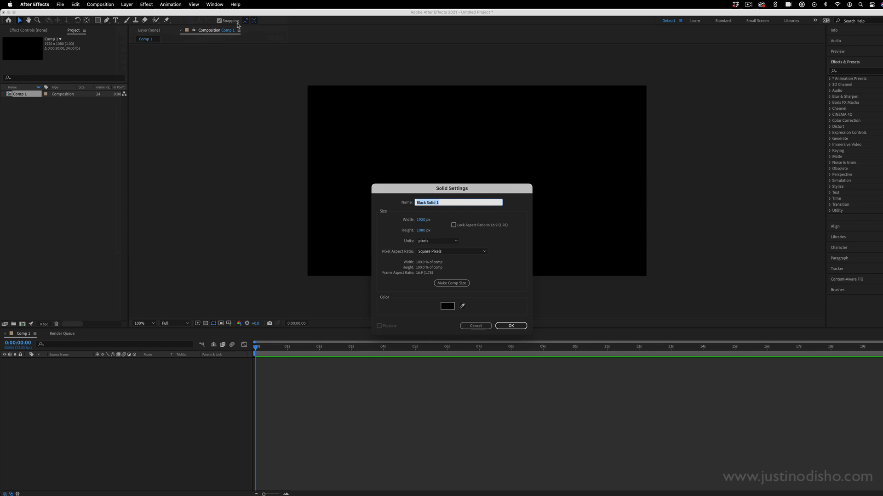
{"action": "key", "text": "Return"}
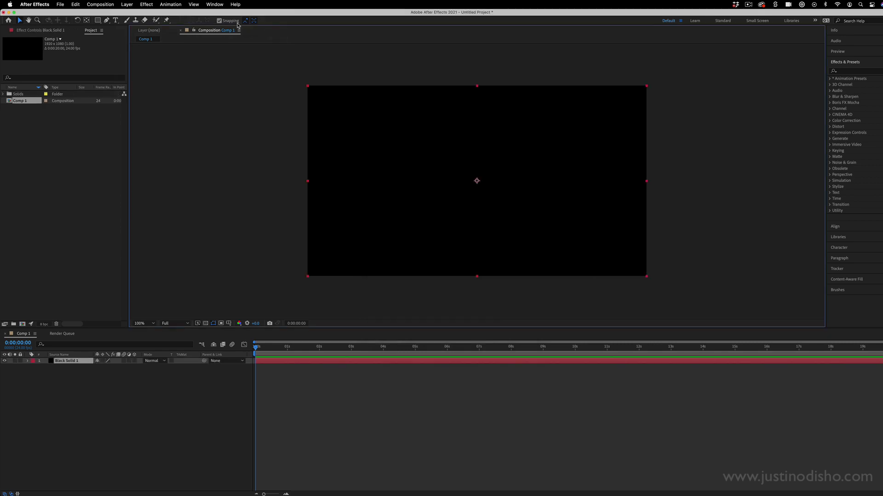
Find Fractal Noise in Effects & Presets and apply it to the black solid
{"action": "left_click", "coordinate": [853, 72]}
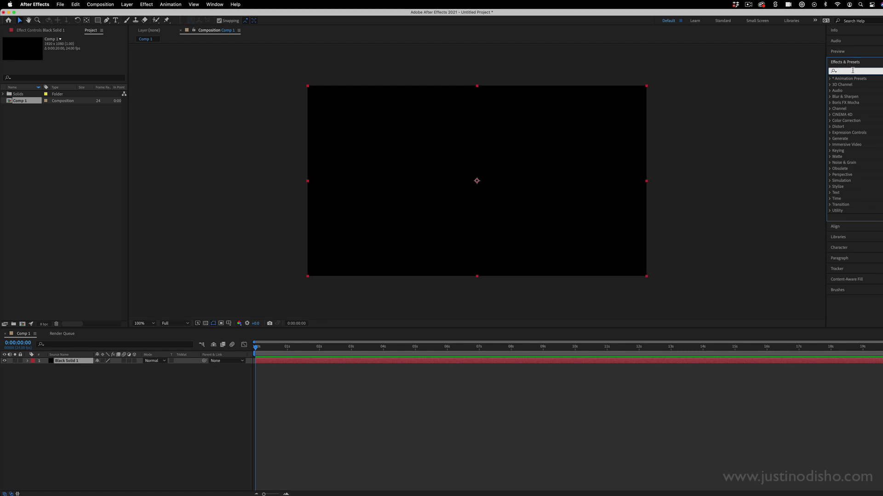
{"action": "left_click", "coordinate": [830, 164]}
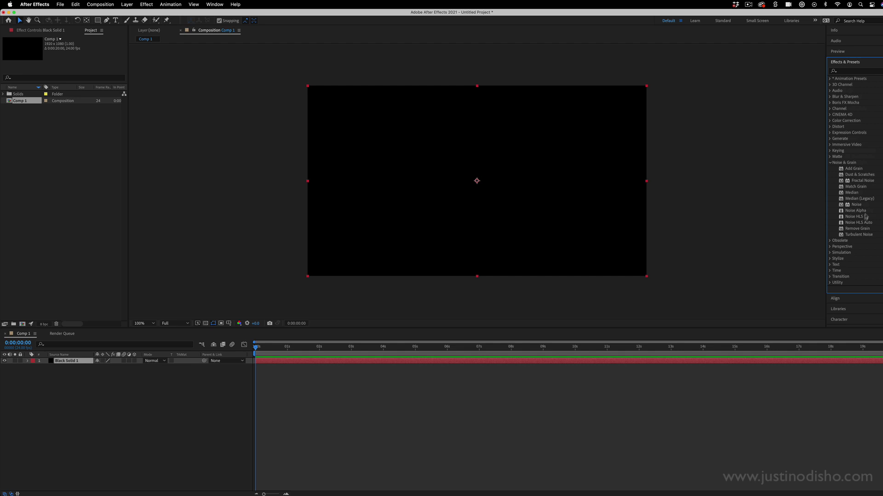
{"action": "left_click", "coordinate": [864, 182]}
{"action": "left_click", "coordinate": [847, 71]}
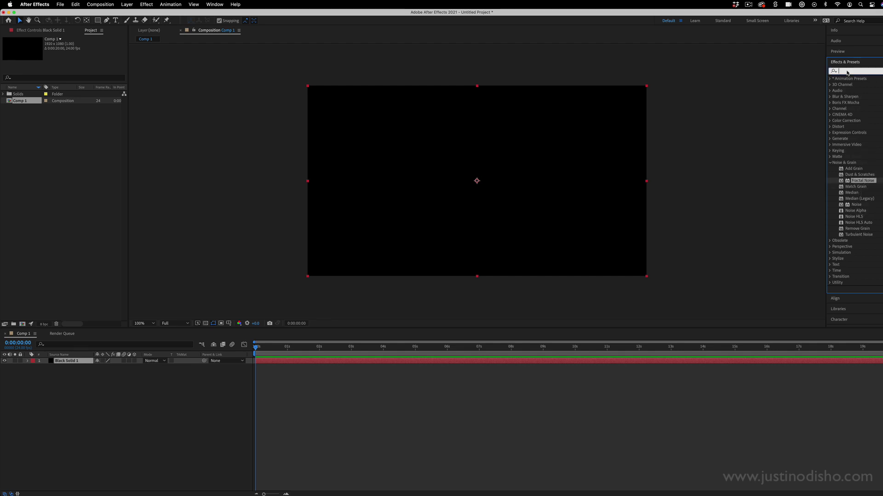
{"action": "type", "text": "fractal"}
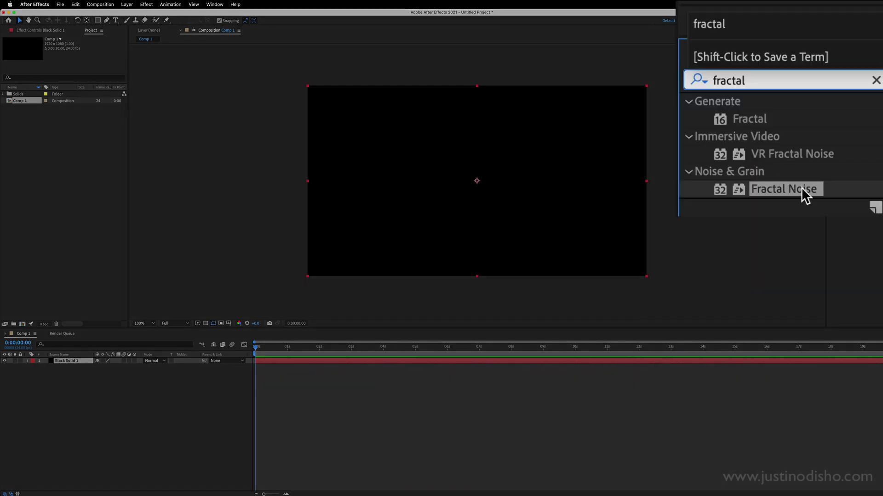
{"action": "left_click_drag", "start_coordinate": [804, 193], "coordinate": [430, 138]}
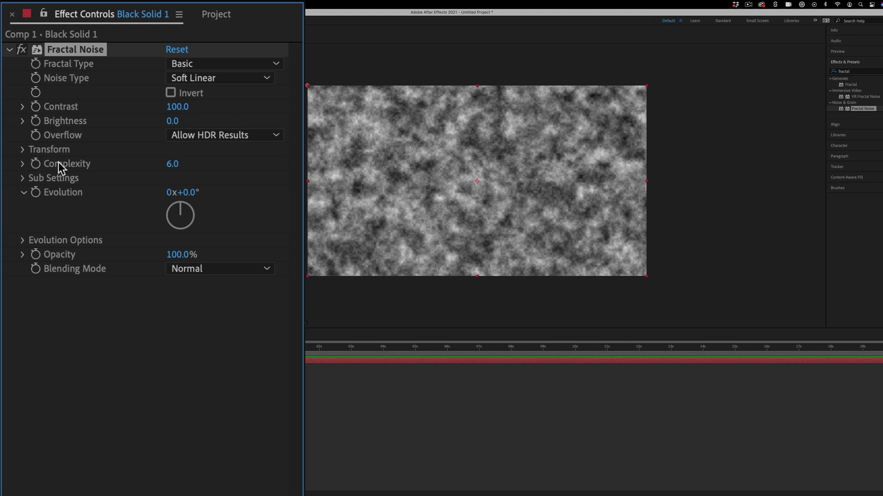
Set Fractal Type to Rocky, raise Contrast, and turn Evolution to about 6x+313°
{"action": "left_click", "coordinate": [212, 68]}
{"action": "left_click", "coordinate": [216, 194]}
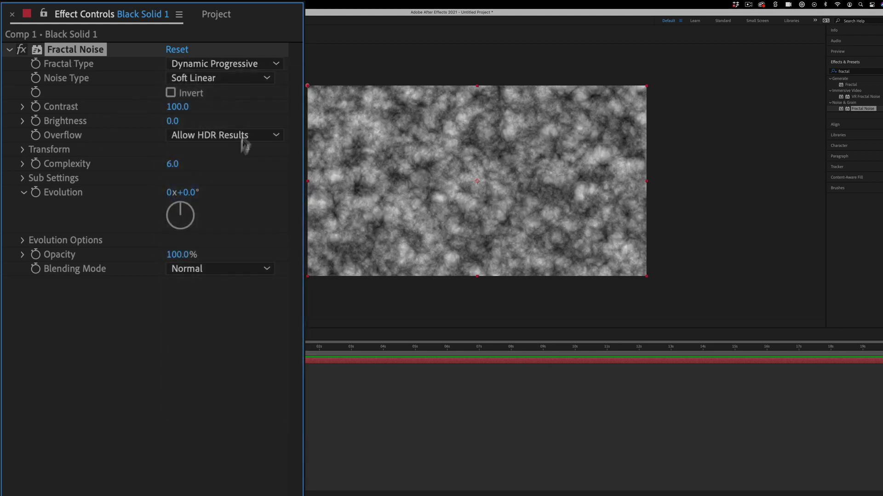
{"action": "left_click", "coordinate": [244, 65]}
{"action": "left_click", "coordinate": [222, 292]}
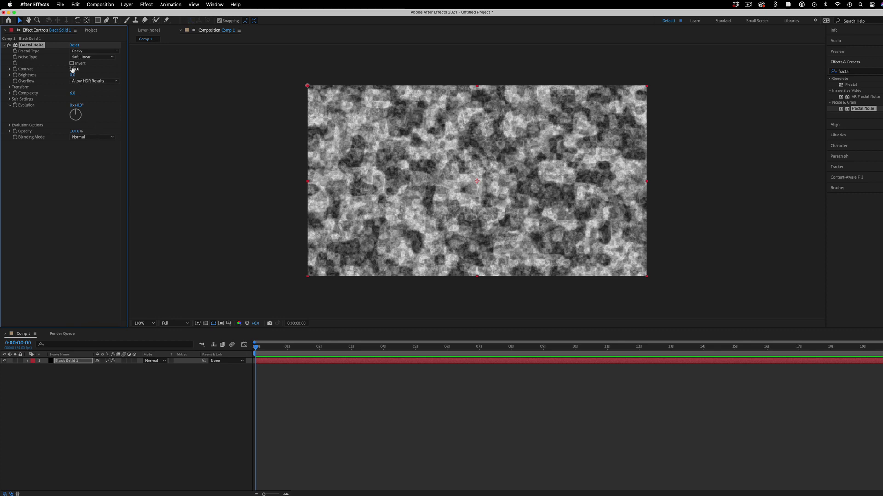
{"action": "left_click_drag", "start_coordinate": [73, 69], "coordinate": [124, 91]}
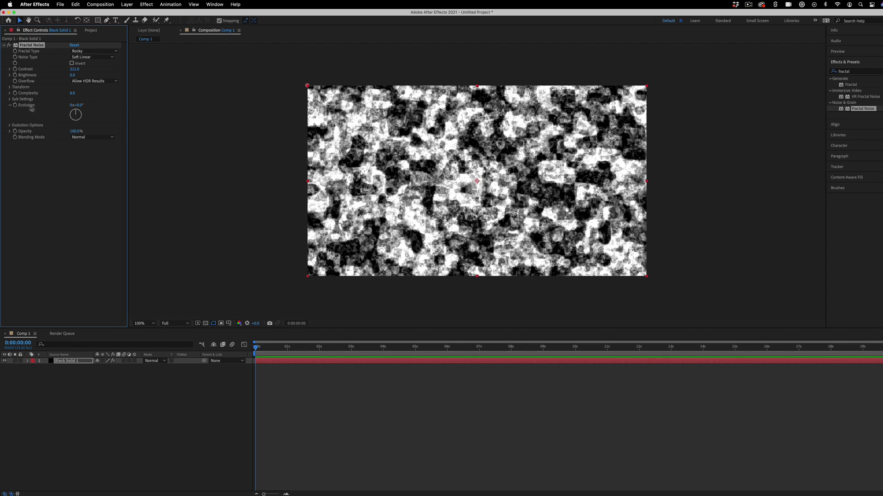
{"action": "mouse_move", "coordinate": [77, 113]}
{"action": "left_mouse_down"}
{"action": "mouse_move", "coordinate": [82, 132]}
{"action": "mouse_move", "coordinate": [87, 105]}
{"action": "mouse_move", "coordinate": [62, 113]}
{"action": "mouse_move", "coordinate": [84, 154]}
{"action": "mouse_move", "coordinate": [129, 183]}
{"action": "mouse_move", "coordinate": [122, 75]}
{"action": "mouse_move", "coordinate": [76, 115]}
{"action": "left_mouse_up"}
{"action": "left_click_drag", "start_coordinate": [149, 147], "coordinate": [89, 114]}
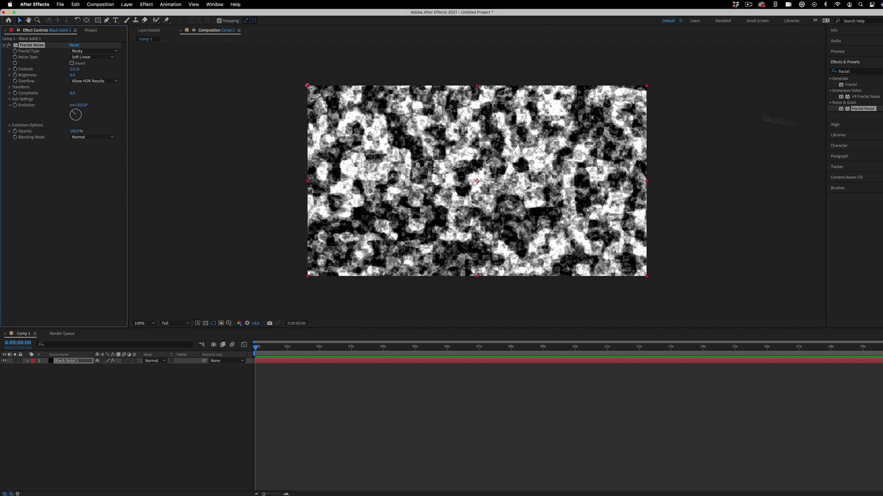
Find the Mosaic effect and apply it to the noise layer
{"action": "left_click", "coordinate": [858, 71]}
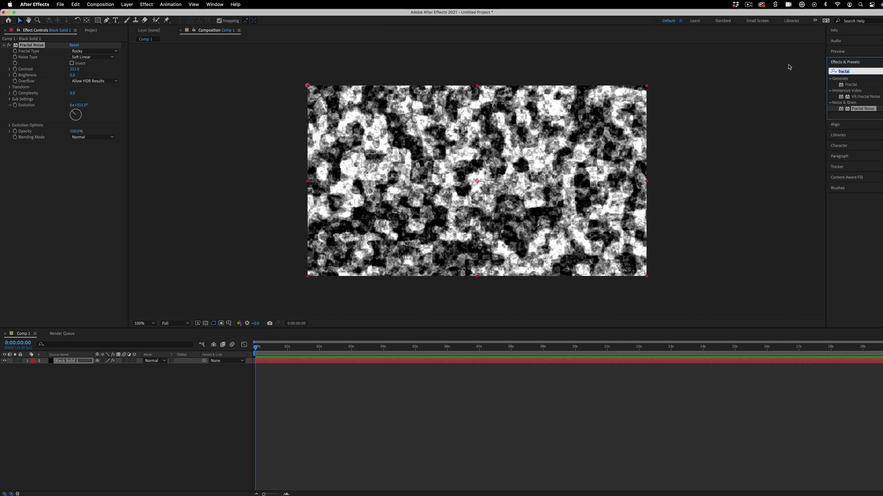
{"action": "type", "text": "mosaic"}
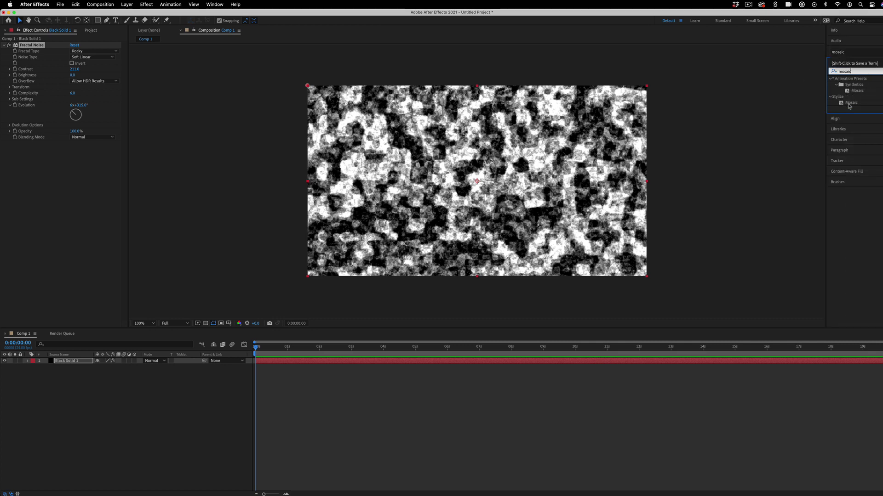
{"action": "left_click", "coordinate": [848, 104]}
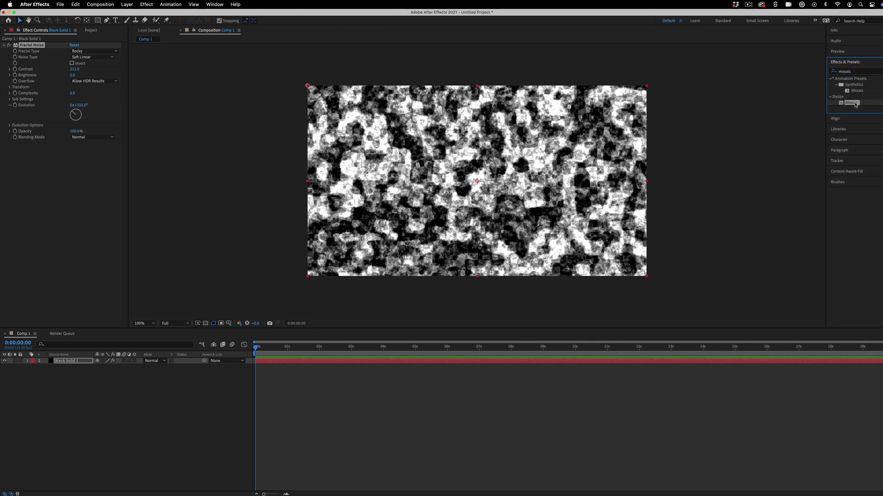
{"action": "left_click_drag", "start_coordinate": [855, 103], "coordinate": [491, 149]}
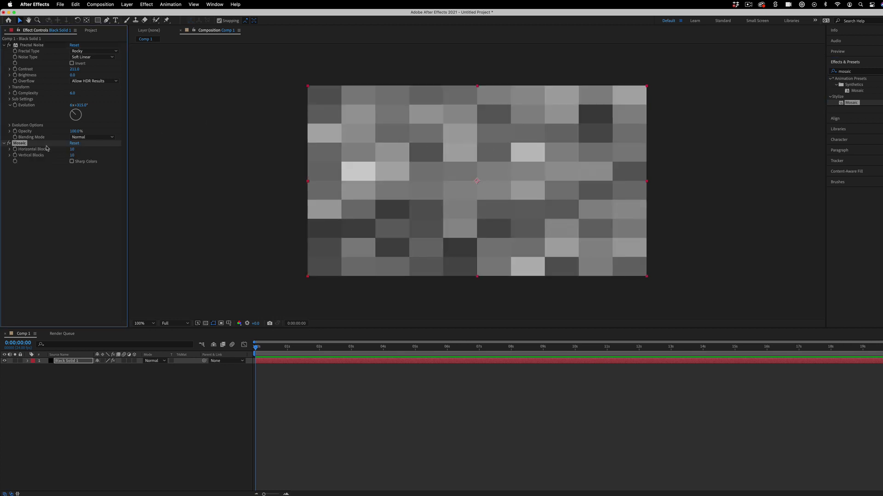
Advance the Fractal Noise Evolution to about 10x+222° to vary the blocks
{"action": "left_click", "coordinate": [40, 171]}
{"action": "left_click", "coordinate": [24, 145]}
{"action": "mouse_move", "coordinate": [74, 117]}
{"action": "left_mouse_down"}
{"action": "mouse_move", "coordinate": [84, 122]}
{"action": "mouse_move", "coordinate": [81, 139]}
{"action": "mouse_move", "coordinate": [62, 109]}
{"action": "mouse_move", "coordinate": [70, 138]}
{"action": "mouse_move", "coordinate": [67, 94]}
{"action": "mouse_move", "coordinate": [76, 122]}
{"action": "left_mouse_up"}
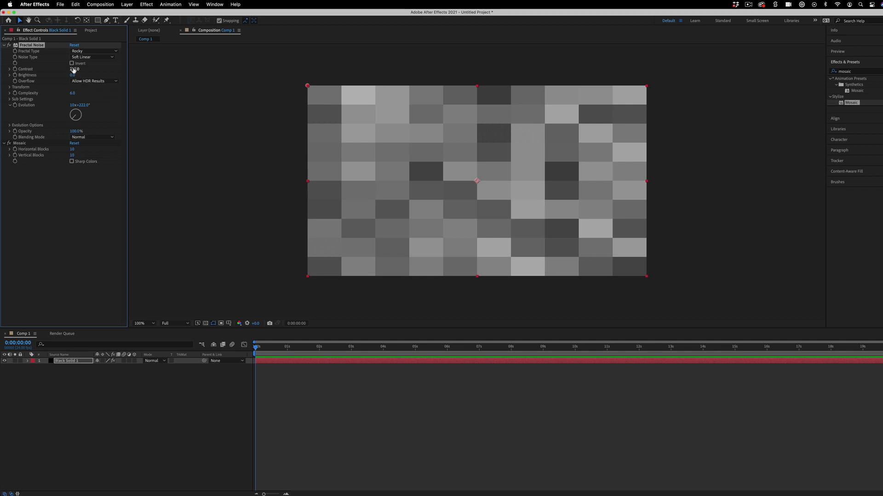
Raise Contrast, use Basic fractal type, Complexity about 3, and 44 Mosaic horizontal blocks
{"action": "left_click_drag", "start_coordinate": [74, 69], "coordinate": [179, 71]}
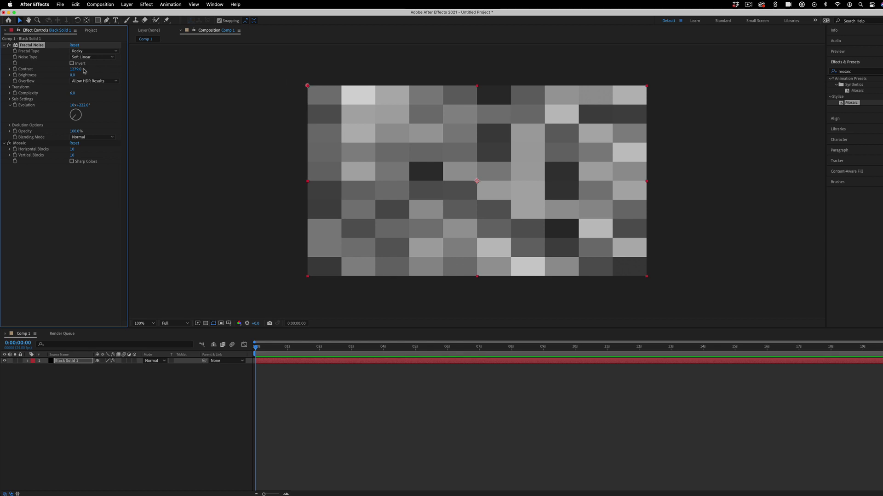
{"action": "left_click", "coordinate": [94, 52]}
{"action": "left_click", "coordinate": [96, 59]}
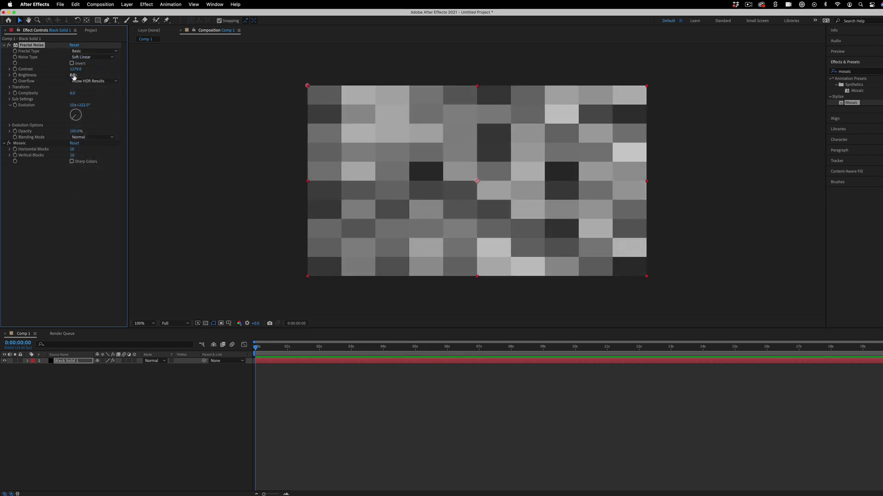
{"action": "left_click_drag", "start_coordinate": [89, 95], "coordinate": [77, 98]}
{"action": "left_click_drag", "start_coordinate": [72, 149], "coordinate": [82, 124]}
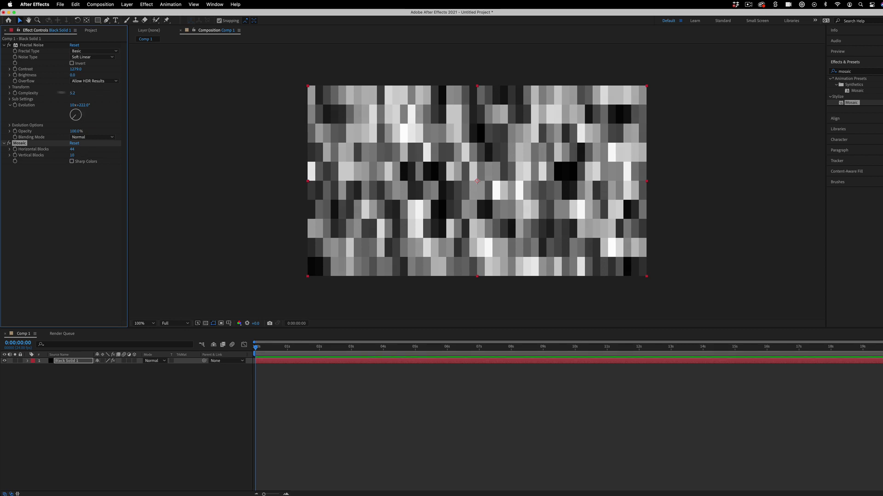
{"action": "left_click_drag", "start_coordinate": [61, 93], "coordinate": [2, 103]}
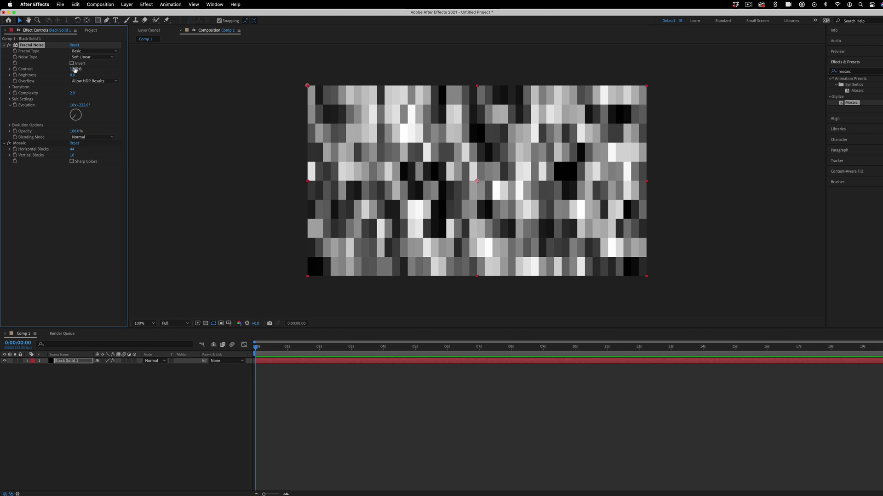
{"action": "left_click_drag", "start_coordinate": [76, 69], "coordinate": [242, 75]}
Set Noise Type to Spline and, after trying Subscale, settle on the Threads fractal type
{"action": "left_click", "coordinate": [92, 57]}
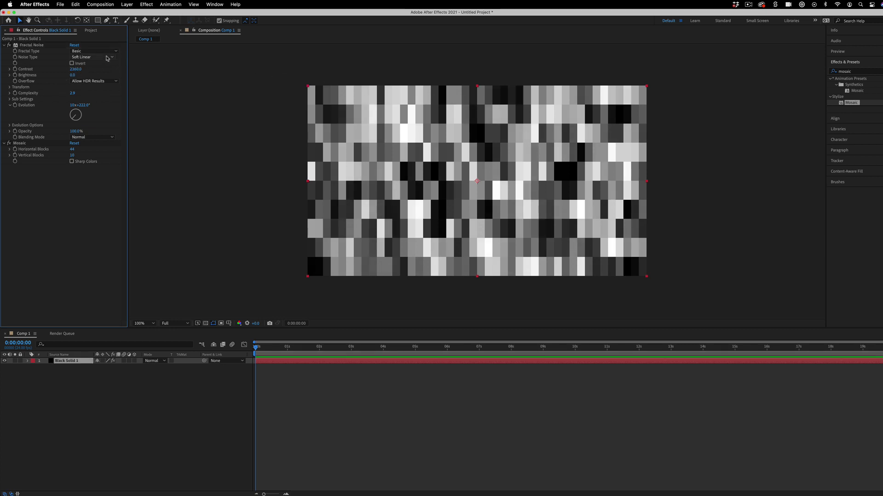
{"action": "left_click", "coordinate": [88, 88]}
{"action": "left_click", "coordinate": [91, 51]}
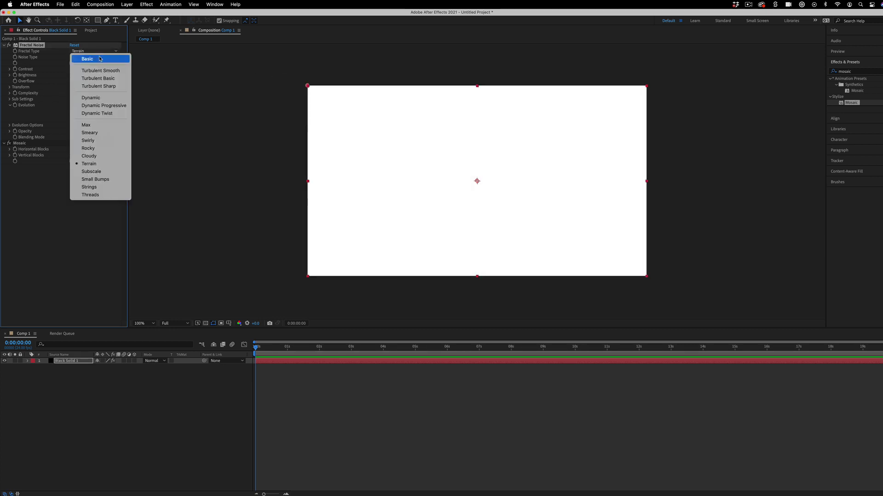
{"action": "left_click", "coordinate": [100, 174]}
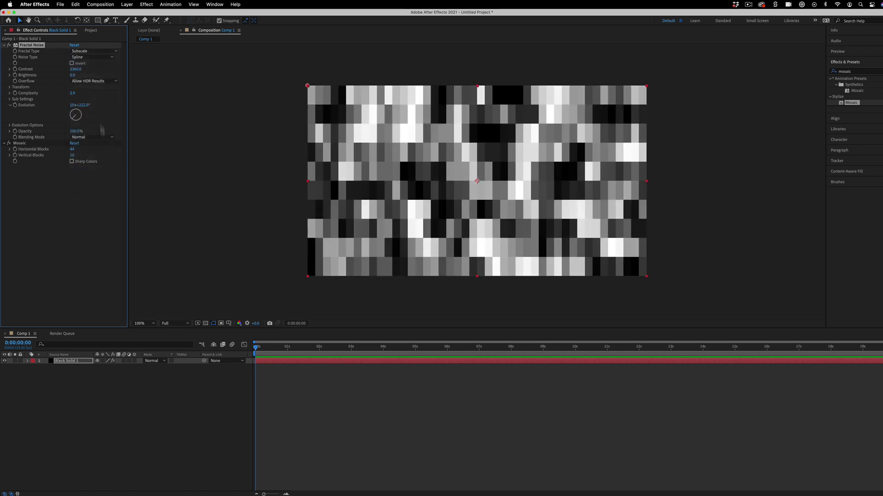
{"action": "left_click", "coordinate": [92, 51]}
{"action": "left_click", "coordinate": [98, 195]}
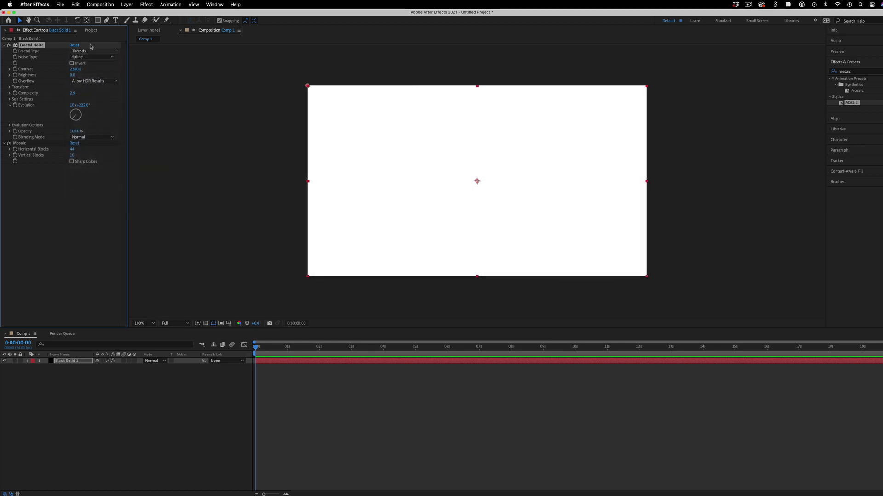
{"action": "left_click", "coordinate": [92, 51]}
{"action": "left_click", "coordinate": [91, 171]}
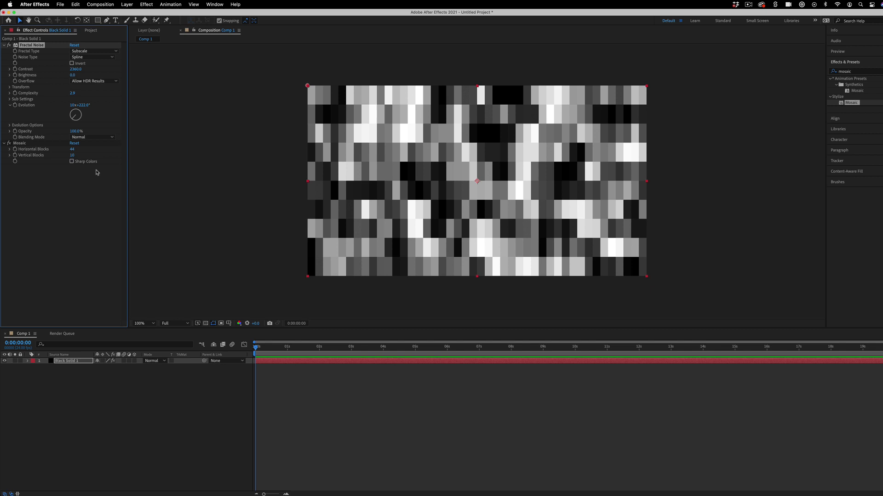
{"action": "left_click", "coordinate": [92, 51]}
{"action": "left_click", "coordinate": [82, 194]}
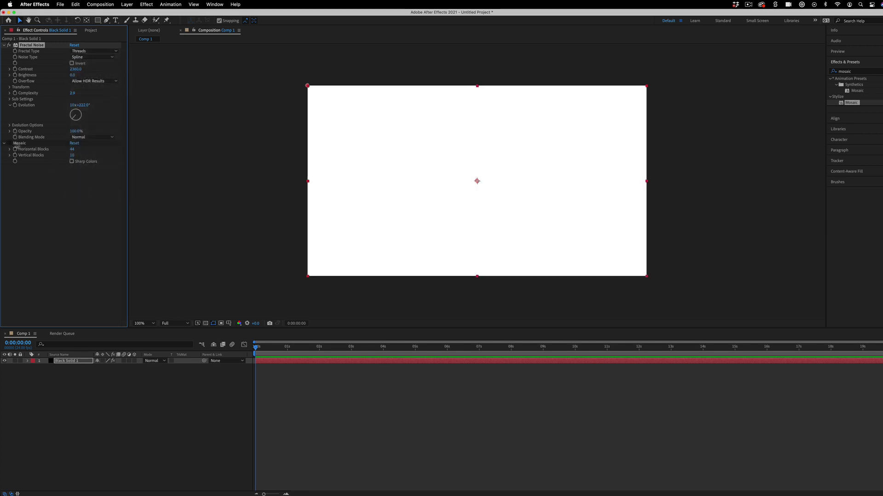
Reset Fractal Noise Contrast to 0, then scrub it back up and down
{"action": "left_click_drag", "start_coordinate": [77, 69], "coordinate": [71, 67]}
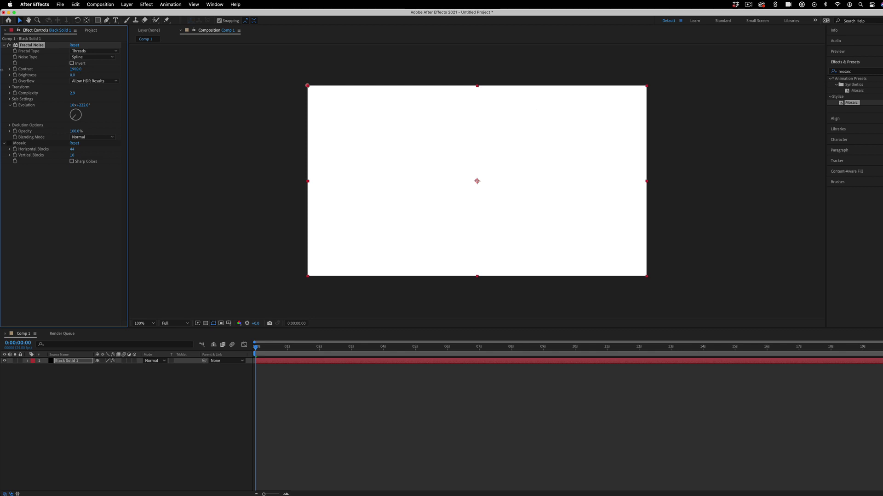
{"action": "left_click", "coordinate": [77, 69]}
{"action": "type", "text": "0"}
{"action": "key", "text": "Return"}
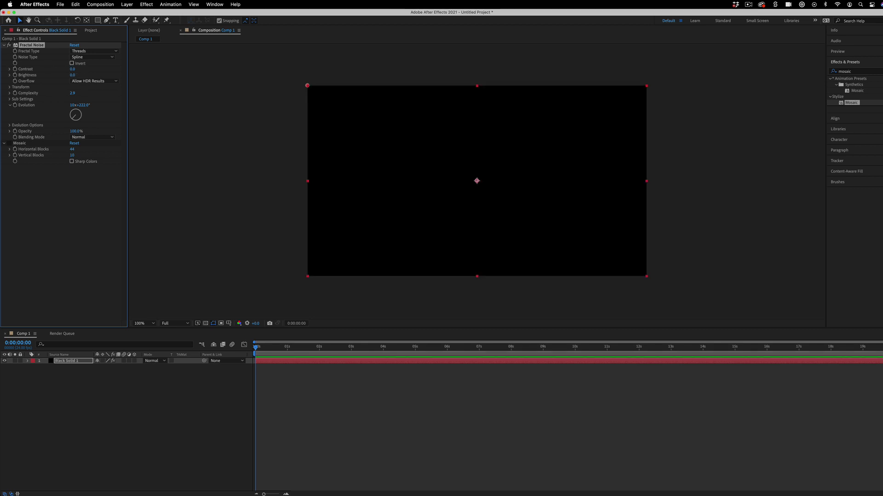
{"action": "left_click_drag", "start_coordinate": [74, 69], "coordinate": [492, 102]}
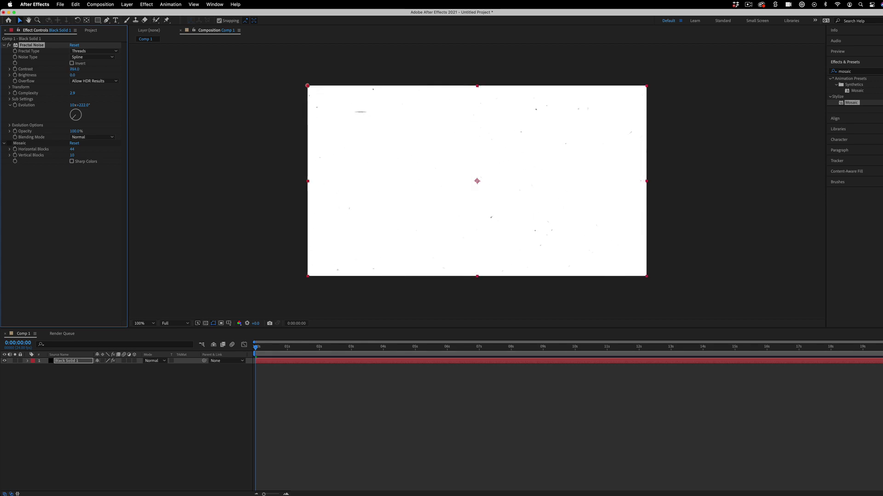
{"action": "left_click_drag", "start_coordinate": [360, 112], "coordinate": [239, 111]}
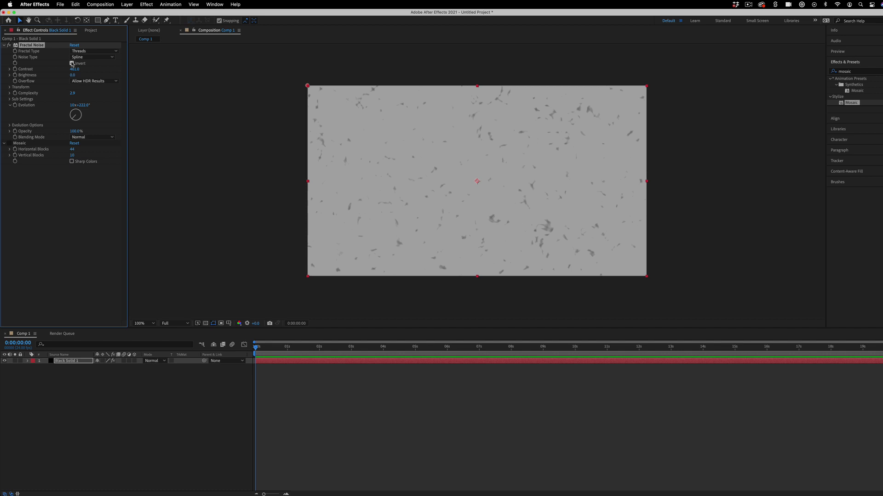
Invert the noise, re-enable the Mosaic effect, and set Brightness to 20
{"action": "left_click", "coordinate": [71, 63]}
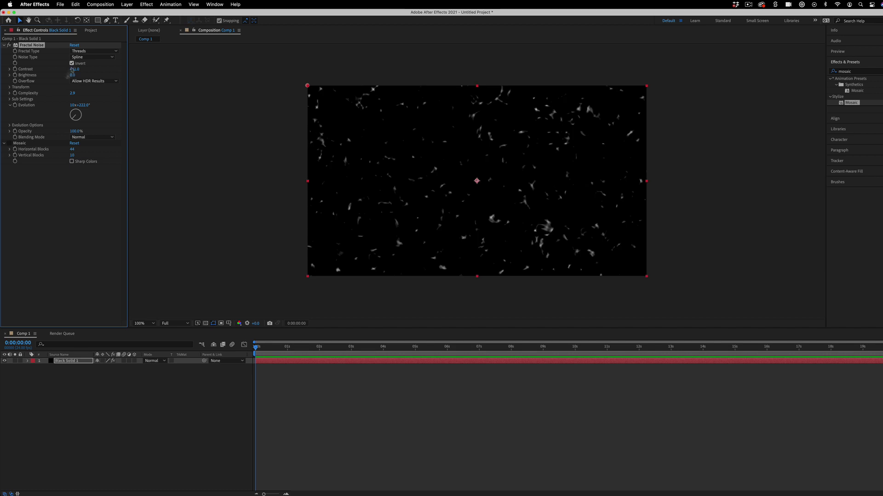
{"action": "left_click", "coordinate": [9, 143]}
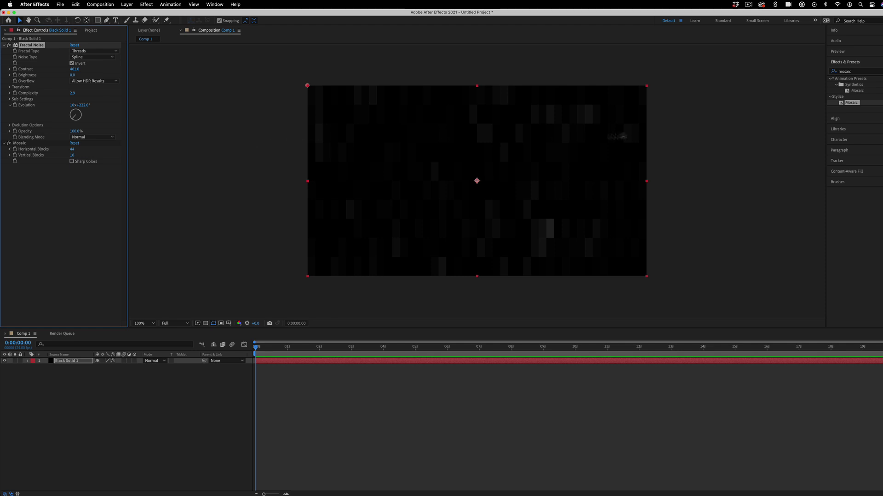
{"action": "left_click_drag", "start_coordinate": [73, 75], "coordinate": [126, 157]}
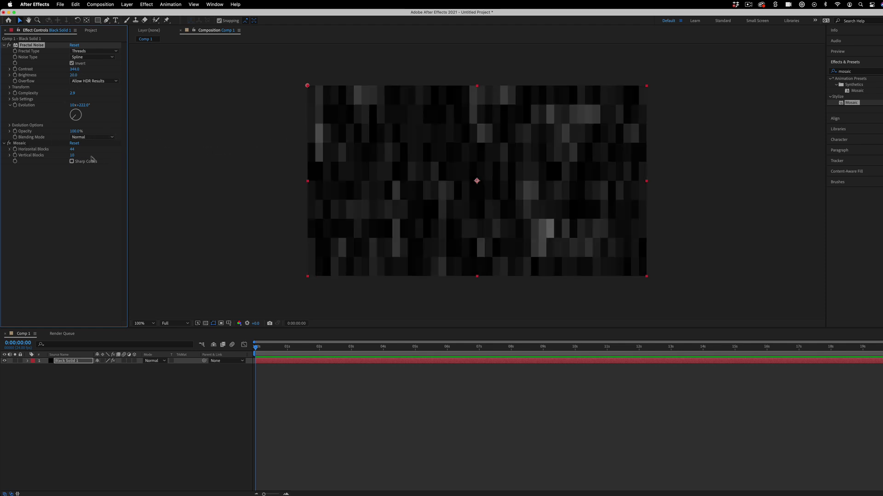
Change the Mosaic block counts to 58 horizontal by 14 vertical and toggle Sharp Colors
{"action": "left_click", "coordinate": [72, 150]}
{"action": "type", "text": "19"}
{"action": "key", "text": "Return"}
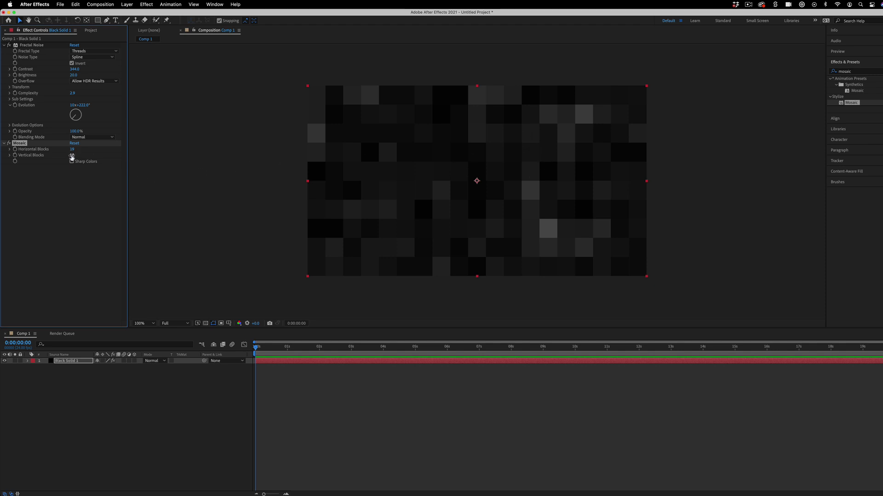
{"action": "mouse_move", "coordinate": [72, 157]}
{"action": "left_mouse_down"}
{"action": "mouse_move", "coordinate": [53, 156]}
{"action": "mouse_move", "coordinate": [75, 155]}
{"action": "left_mouse_up"}
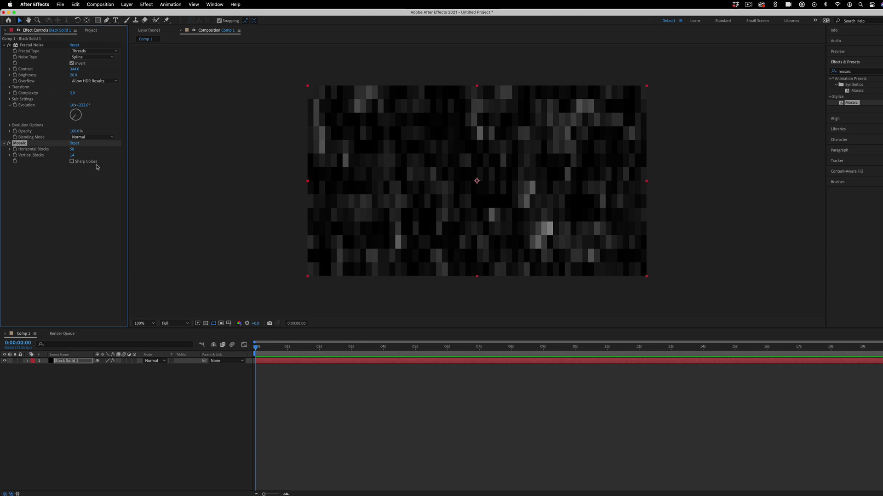
{"action": "left_click", "coordinate": [71, 162]}
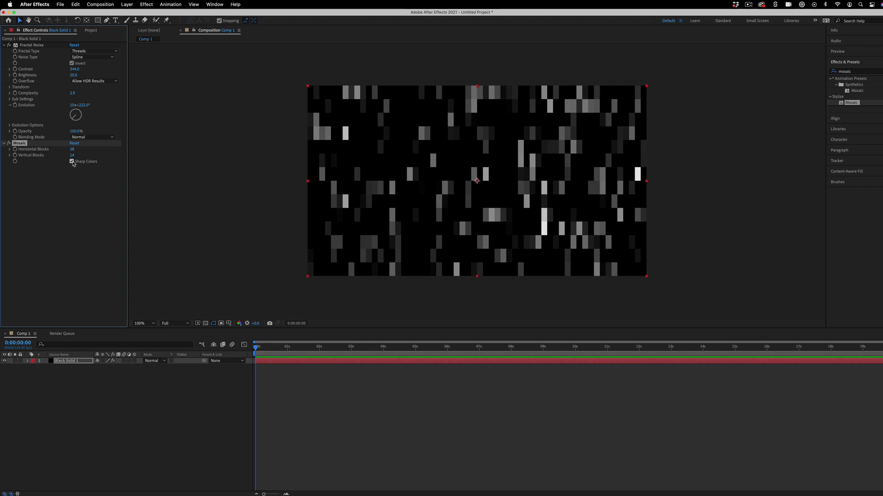
{"action": "left_click", "coordinate": [72, 161]}
Apply Find Edges to the noise layer with Invert checked
{"action": "left_click", "coordinate": [862, 73]}
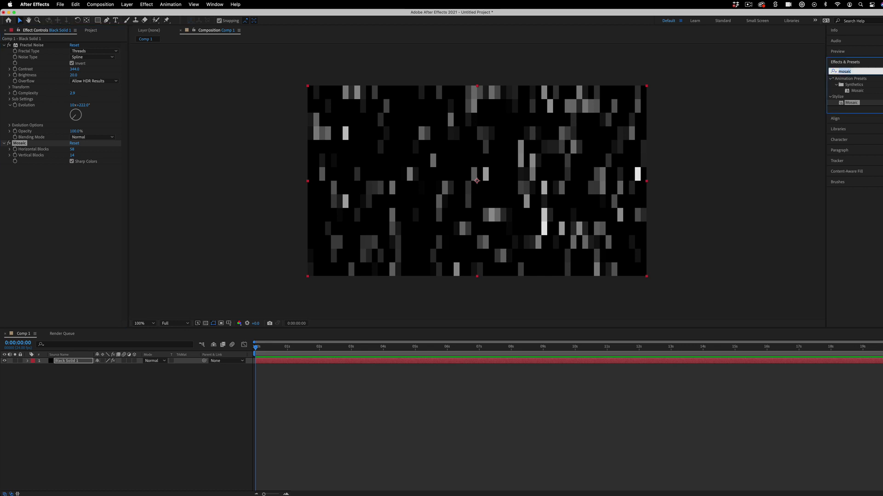
{"action": "type", "text": "find"}
{"action": "left_click_drag", "start_coordinate": [840, 88], "coordinate": [378, 171]}
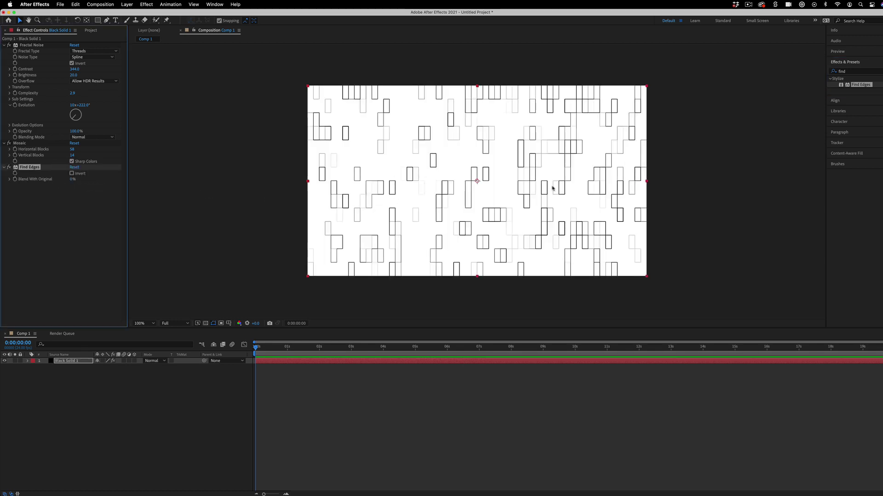
{"action": "left_click", "coordinate": [71, 173]}
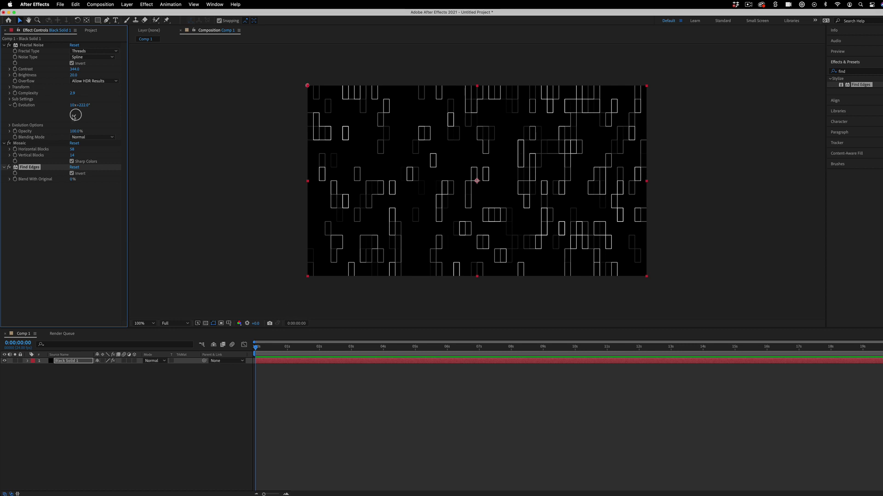
Turn the Evolution for a new pattern and retune Mosaic to 10 by 23 blocks
{"action": "left_click_drag", "start_coordinate": [73, 121], "coordinate": [10, 158]}
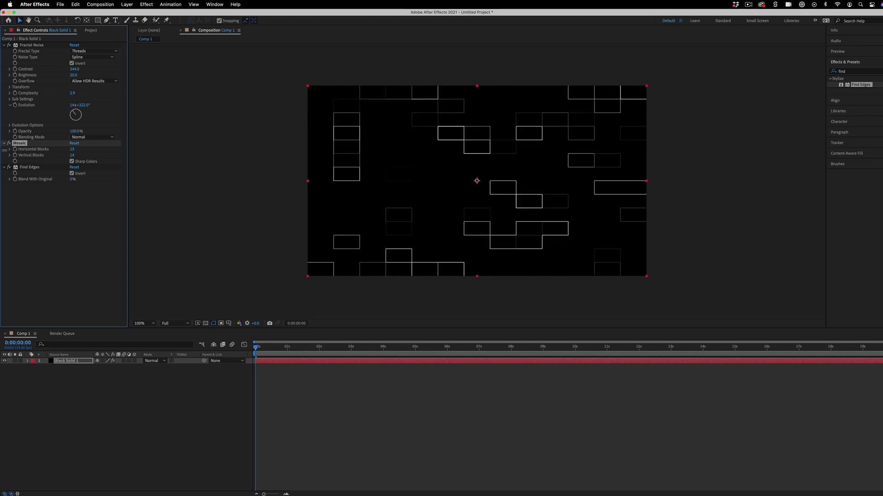
{"action": "left_click_drag", "start_coordinate": [81, 157], "coordinate": [51, 156]}
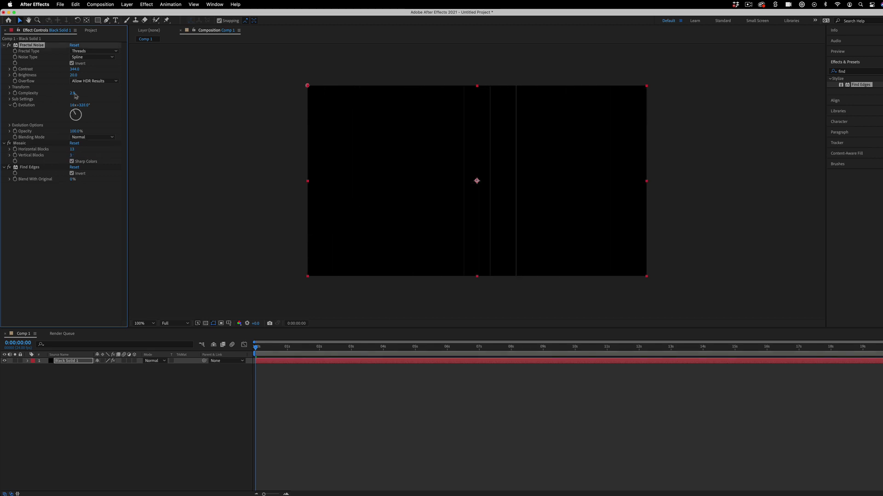
{"action": "mouse_move", "coordinate": [79, 104]}
{"action": "left_mouse_down"}
{"action": "mouse_move", "coordinate": [91, 133]}
{"action": "mouse_move", "coordinate": [113, 129]}
{"action": "mouse_move", "coordinate": [107, 120]}
{"action": "mouse_move", "coordinate": [91, 126]}
{"action": "mouse_move", "coordinate": [83, 104]}
{"action": "left_mouse_up"}
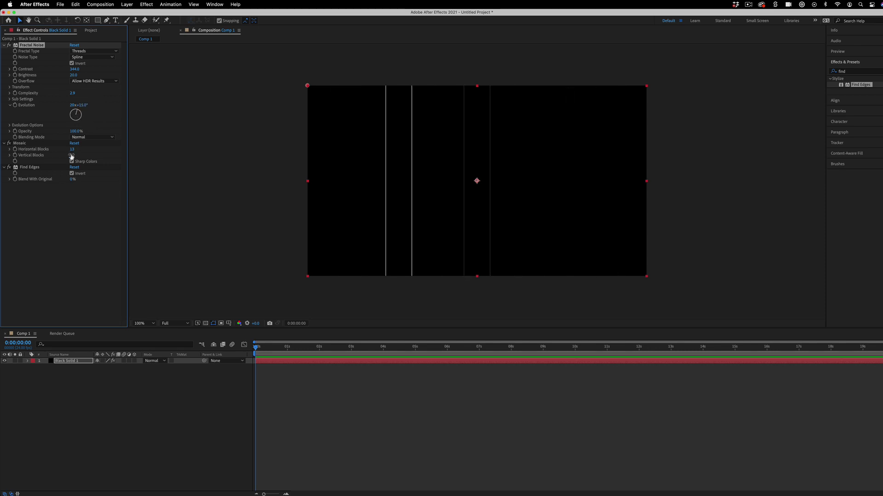
{"action": "left_click_drag", "start_coordinate": [72, 150], "coordinate": [92, 111]}
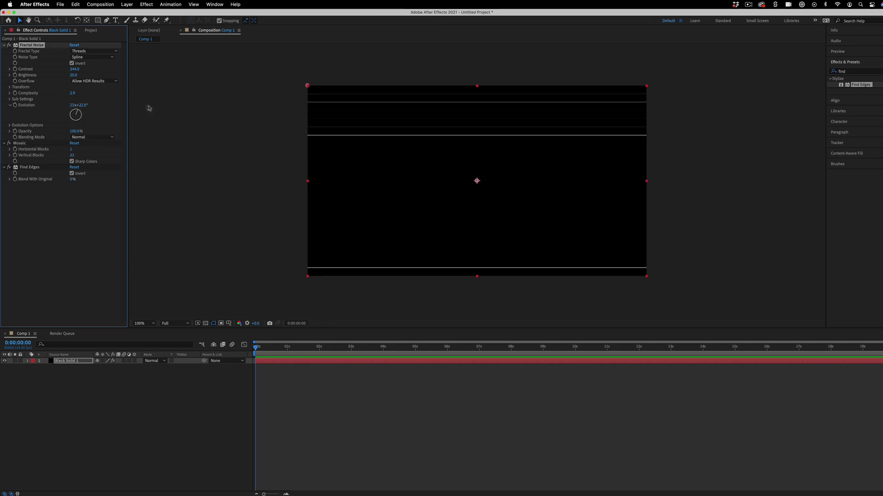
{"action": "left_click", "coordinate": [834, 73]}
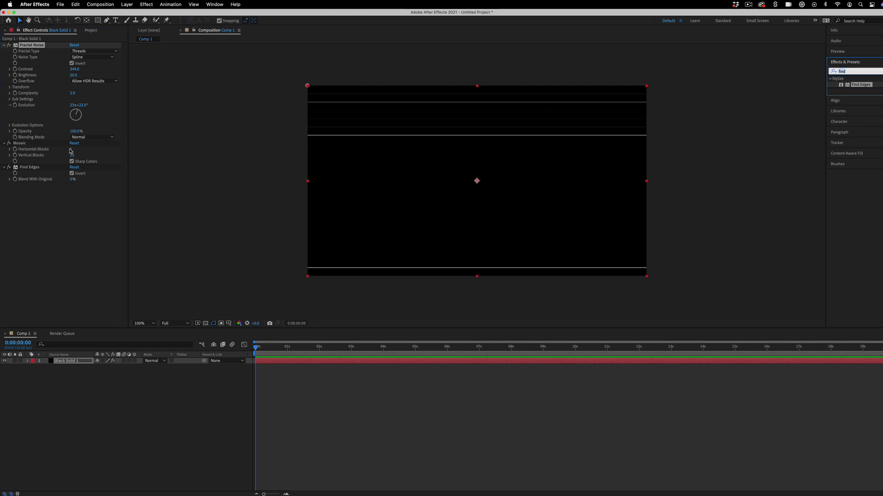
{"action": "left_click_drag", "start_coordinate": [70, 150], "coordinate": [75, 151]}
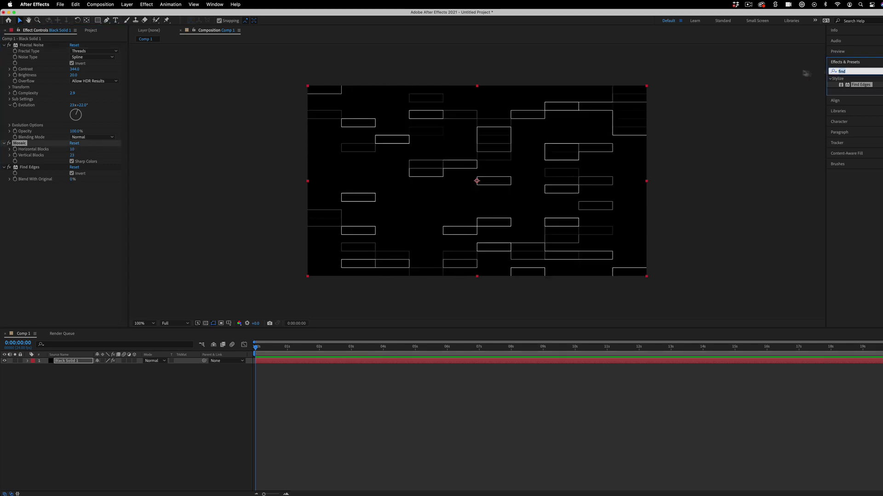
Find the Hue/Saturation effect and apply it to the block layer
{"action": "type", "text": "hue sat"}
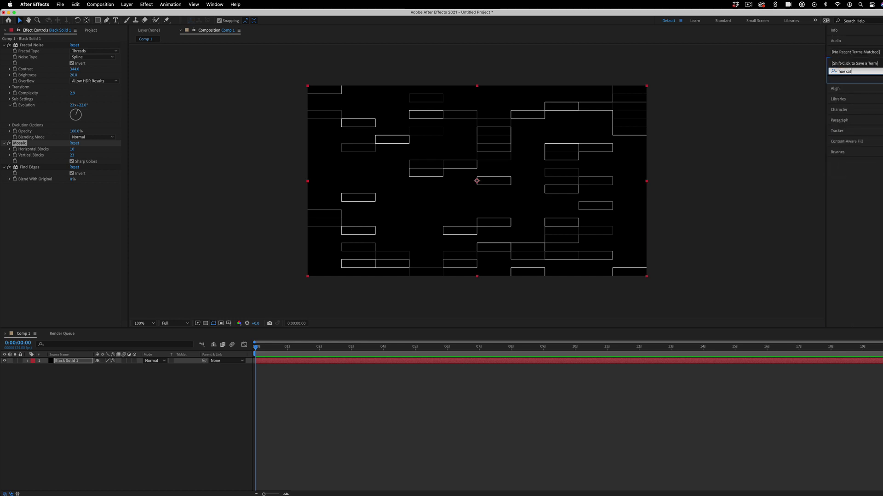
{"action": "key", "text": "BackSpace"}
{"action": "key", "text": "BackSpace"}
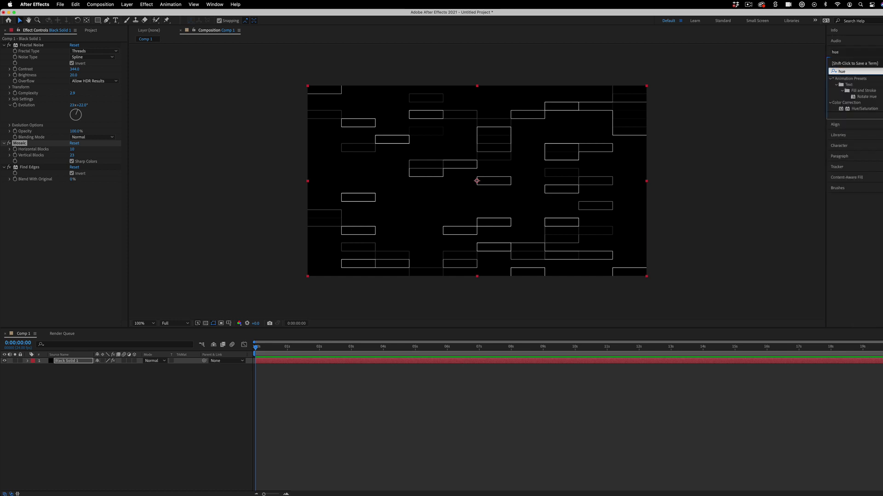
{"action": "left_click", "coordinate": [857, 110]}
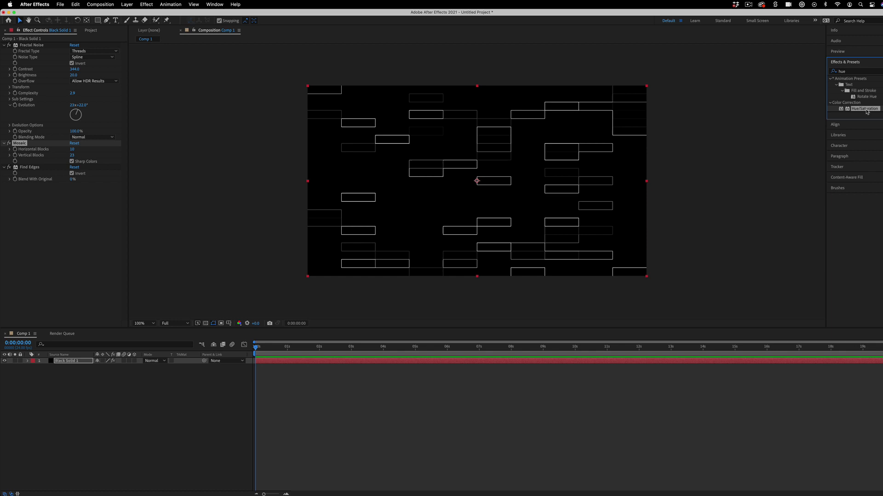
{"action": "left_click_drag", "start_coordinate": [870, 112], "coordinate": [499, 145]}
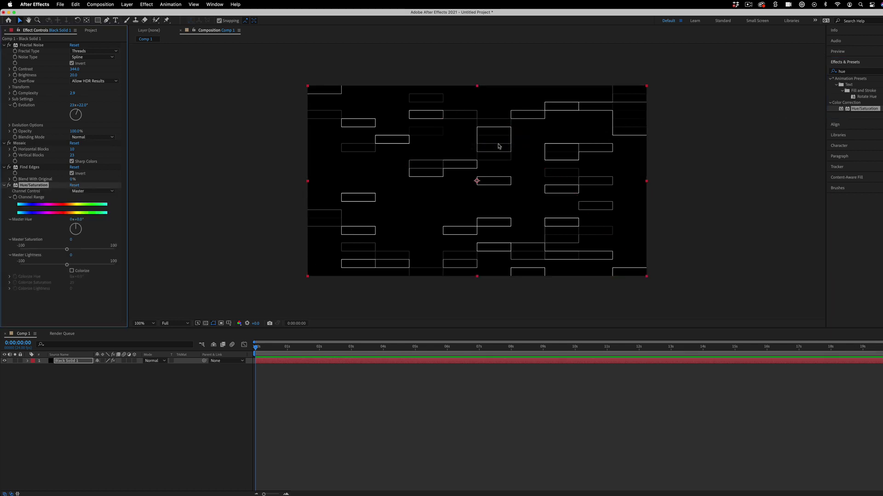
Enable Colorize with Saturation 100, Lightness -40, and Hue 97° for green
{"action": "left_click", "coordinate": [72, 271]}
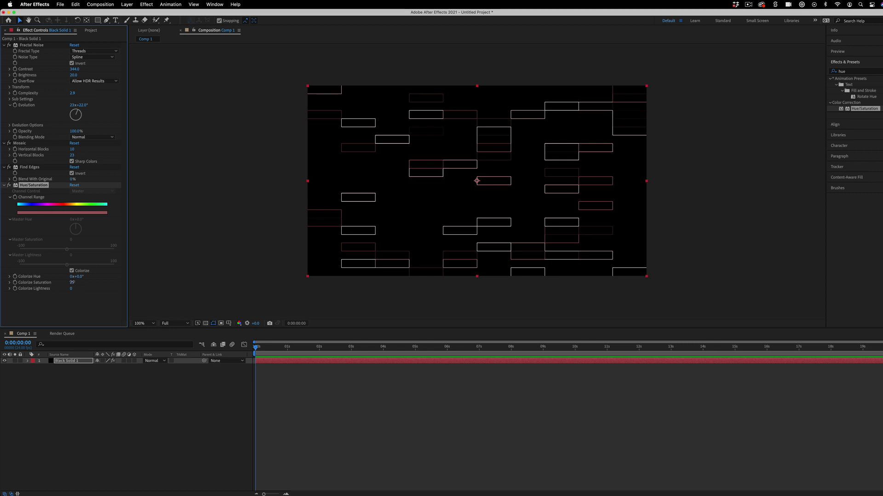
{"action": "left_click_drag", "start_coordinate": [73, 282], "coordinate": [137, 283]}
{"action": "left_click_drag", "start_coordinate": [72, 291], "coordinate": [58, 291]}
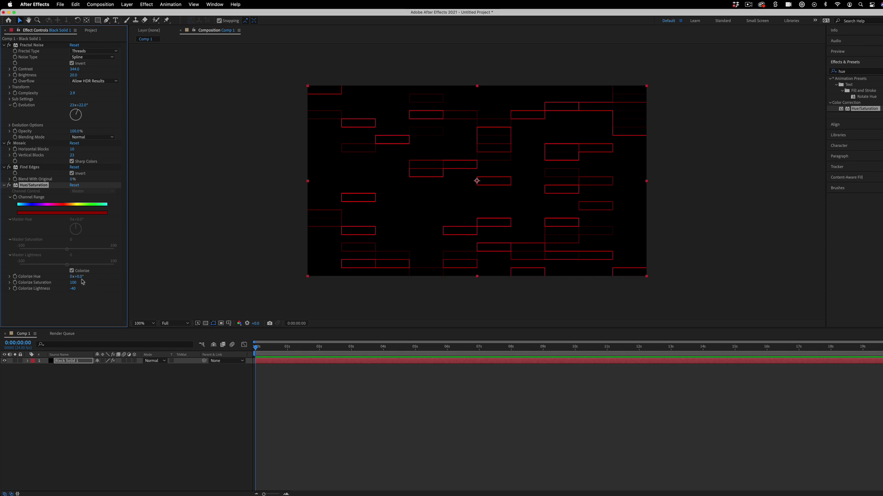
{"action": "left_click_drag", "start_coordinate": [83, 277], "coordinate": [121, 285]}
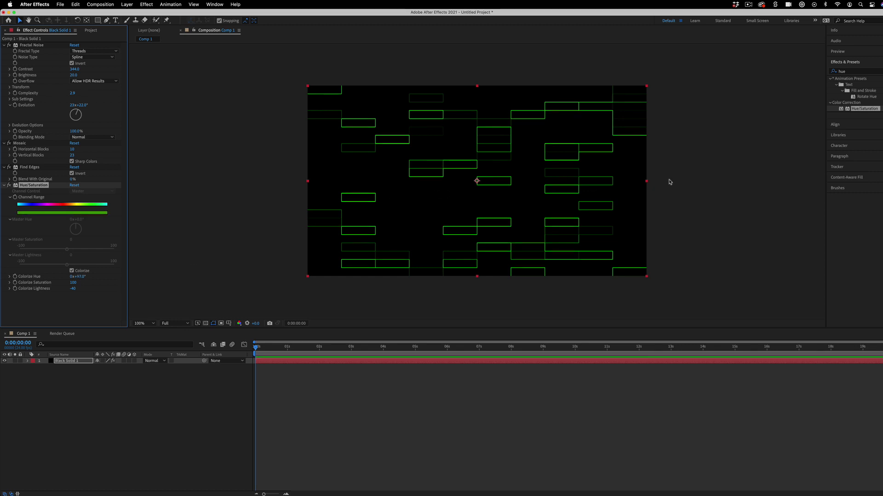
Apply Glow with radius 96 and intensity 2.0, and nudge Colorize Lightness up slightly
{"action": "left_click", "coordinate": [861, 72]}
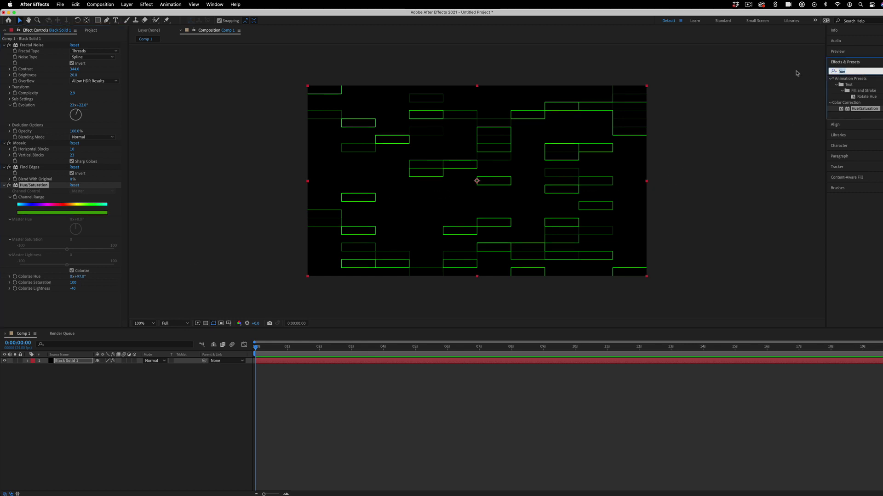
{"action": "type", "text": "glow"}
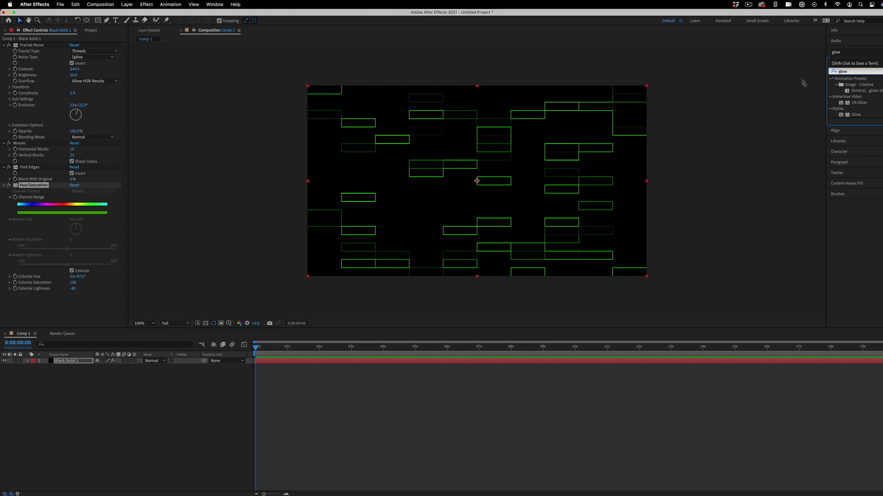
{"action": "left_click_drag", "start_coordinate": [851, 119], "coordinate": [520, 152]}
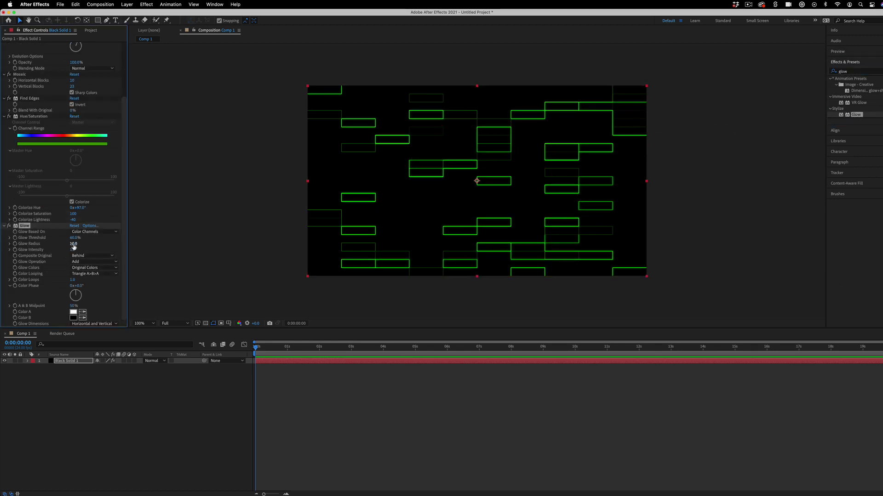
{"action": "mouse_move", "coordinate": [88, 244]}
{"action": "left_mouse_down"}
{"action": "mouse_move", "coordinate": [107, 244]}
{"action": "mouse_move", "coordinate": [94, 249]}
{"action": "left_mouse_up"}
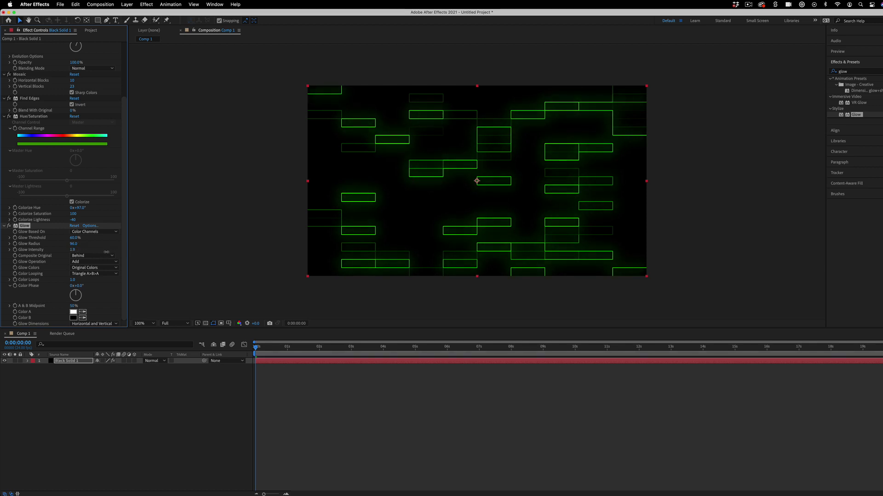
{"action": "mouse_move", "coordinate": [72, 221]}
{"action": "left_mouse_down"}
{"action": "mouse_move", "coordinate": [92, 220]}
{"action": "mouse_move", "coordinate": [73, 221]}
{"action": "left_mouse_up"}
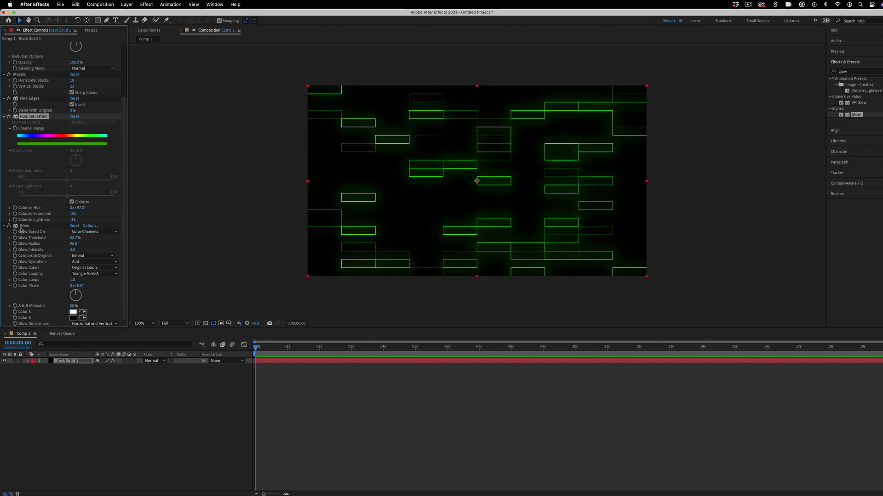
{"action": "scroll", "coordinate": [6, 228], "scroll_direction": "up", "scroll_amount": 5}
Push the Fractal Noise Contrast up to 599
{"action": "mouse_move", "coordinate": [82, 110]}
{"action": "left_mouse_down"}
{"action": "mouse_move", "coordinate": [68, 126]}
{"action": "mouse_move", "coordinate": [78, 101]}
{"action": "mouse_move", "coordinate": [78, 128]}
{"action": "mouse_move", "coordinate": [68, 102]}
{"action": "left_mouse_up"}
{"action": "left_click_drag", "start_coordinate": [74, 69], "coordinate": [3, 72]}
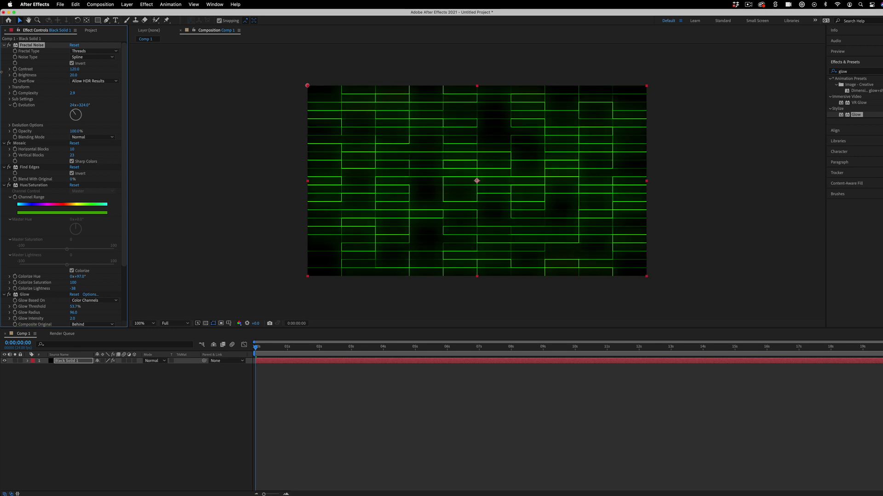
{"action": "mouse_move", "coordinate": [78, 113]}
{"action": "left_mouse_down"}
{"action": "mouse_move", "coordinate": [68, 124]}
{"action": "mouse_move", "coordinate": [82, 119]}
{"action": "left_mouse_up"}
{"action": "left_click_drag", "start_coordinate": [74, 69], "coordinate": [257, 85]}
{"action": "left_click_drag", "start_coordinate": [82, 119], "coordinate": [97, 156]}
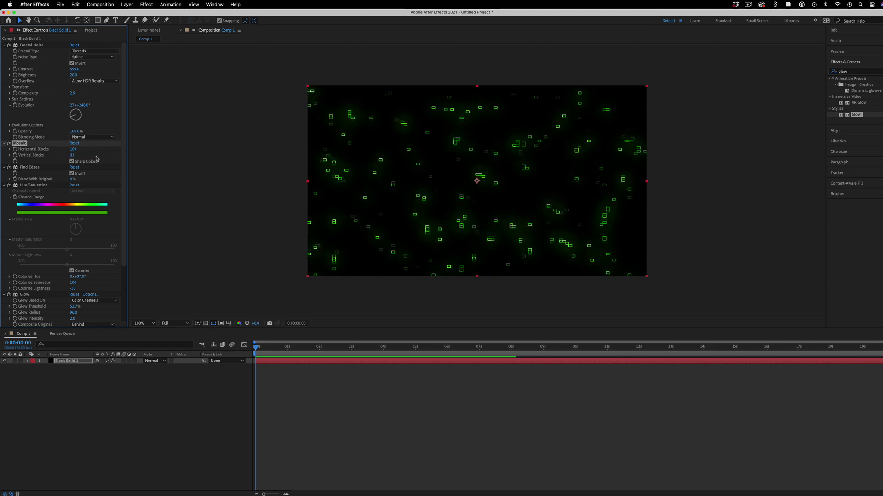
Set Mosaic to 84 by 91 blocks with Sharp Colors off, and adjust Evolution
{"action": "left_click_drag", "start_coordinate": [76, 112], "coordinate": [8, 150]}
{"action": "left_click_drag", "start_coordinate": [65, 120], "coordinate": [83, 165]}
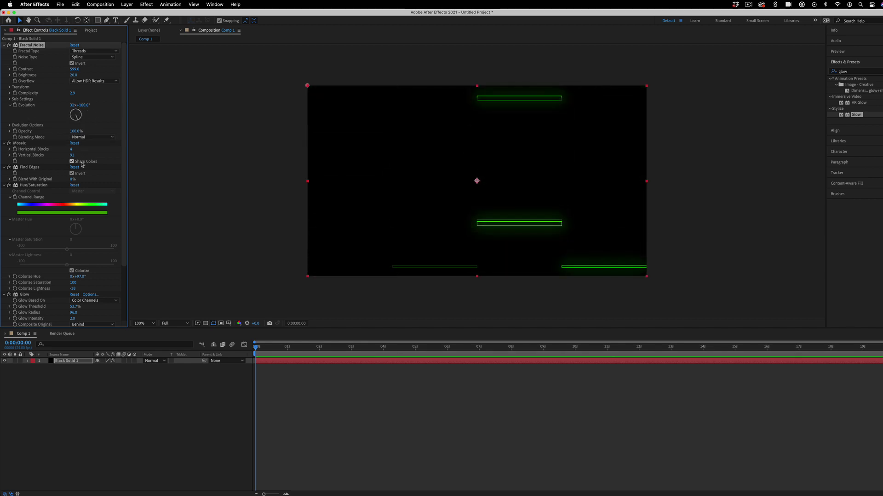
{"action": "left_click", "coordinate": [72, 161]}
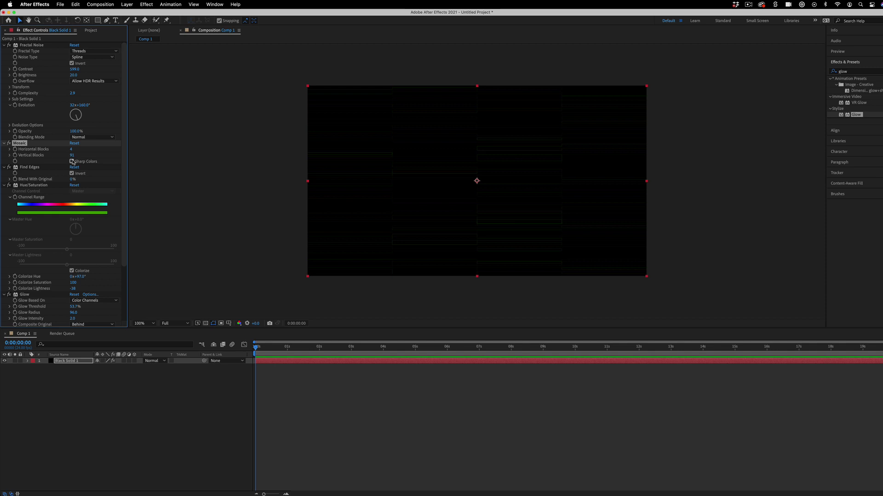
{"action": "left_click_drag", "start_coordinate": [71, 149], "coordinate": [129, 140]}
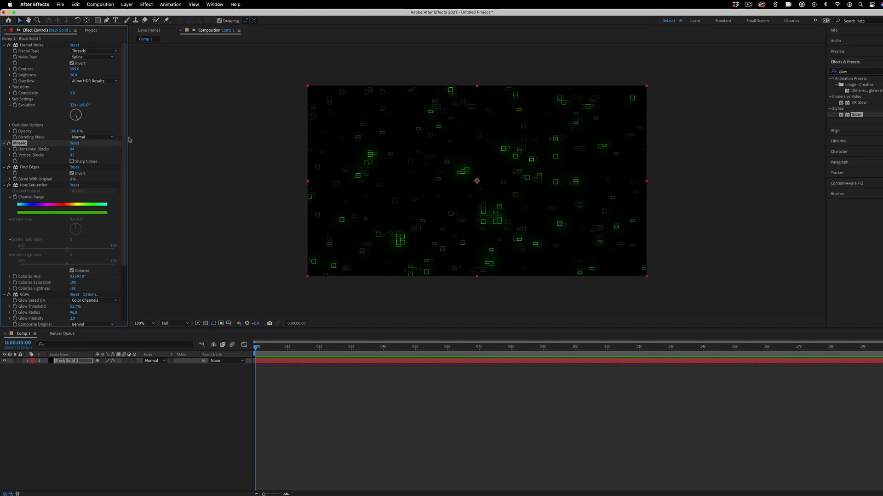
{"action": "left_click_drag", "start_coordinate": [76, 120], "coordinate": [92, 136]}
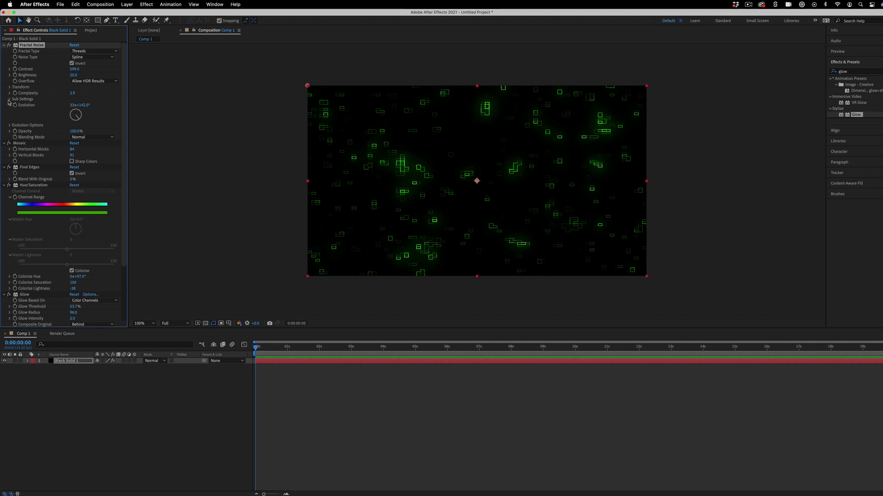
Add the expression 'value = time' to Fractal Noise Evolution and scrub the timeline
{"action": "key", "text": "alt"}
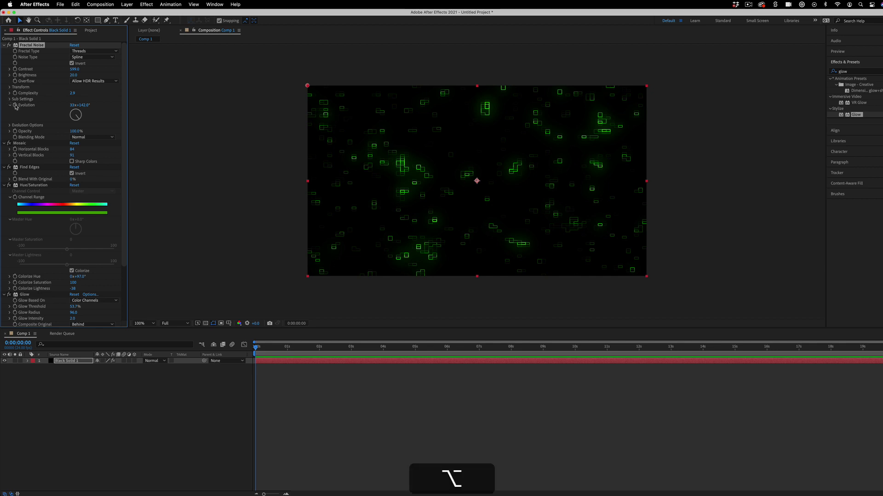
{"action": "left_click", "coordinate": [15, 106], "text": "alt"}
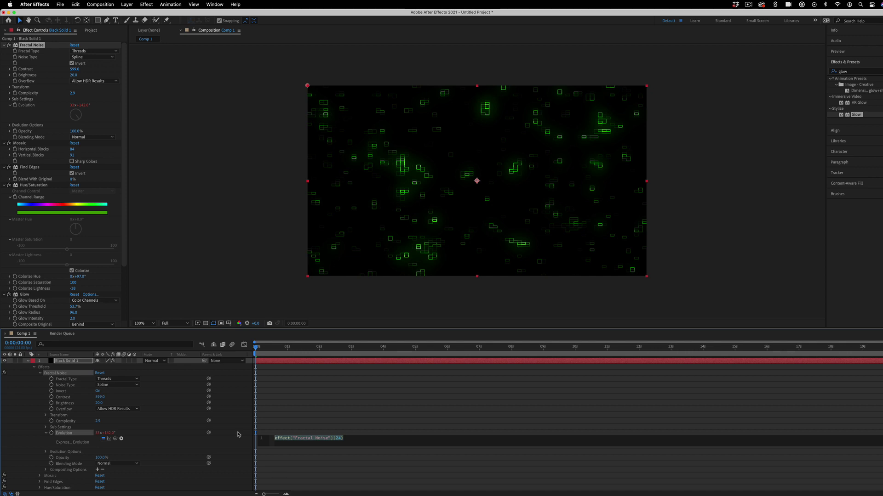
{"action": "type", "text": "value = "}
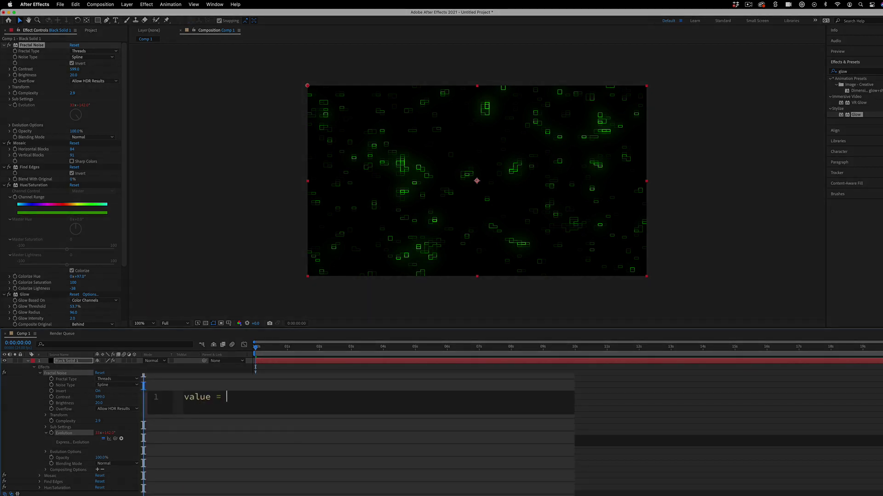
{"action": "type", "text": "time"}
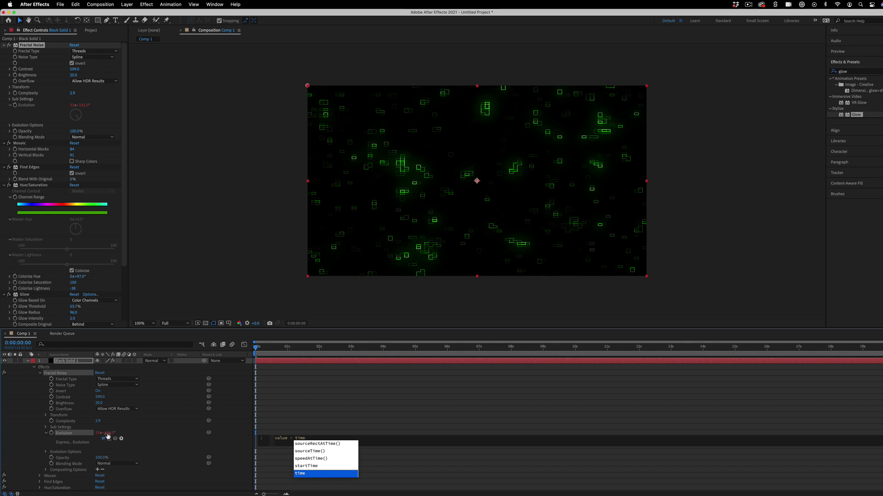
{"action": "mouse_move", "coordinate": [291, 350]}
{"action": "left_mouse_down"}
{"action": "mouse_move", "coordinate": [832, 348]}
{"action": "mouse_move", "coordinate": [275, 350]}
{"action": "mouse_move", "coordinate": [288, 365]}
{"action": "left_mouse_up"}
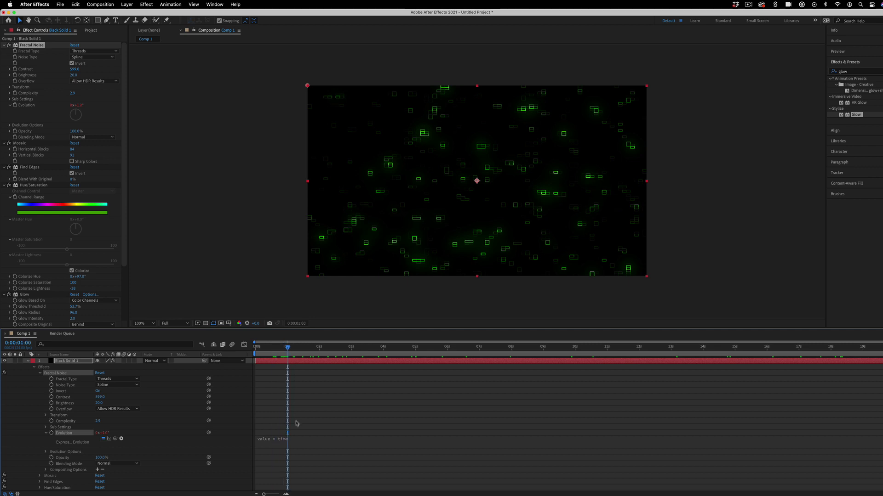
Change the Evolution expression to 'value = time * 100' and preview the evolving blocks
{"action": "left_click", "coordinate": [296, 443]}
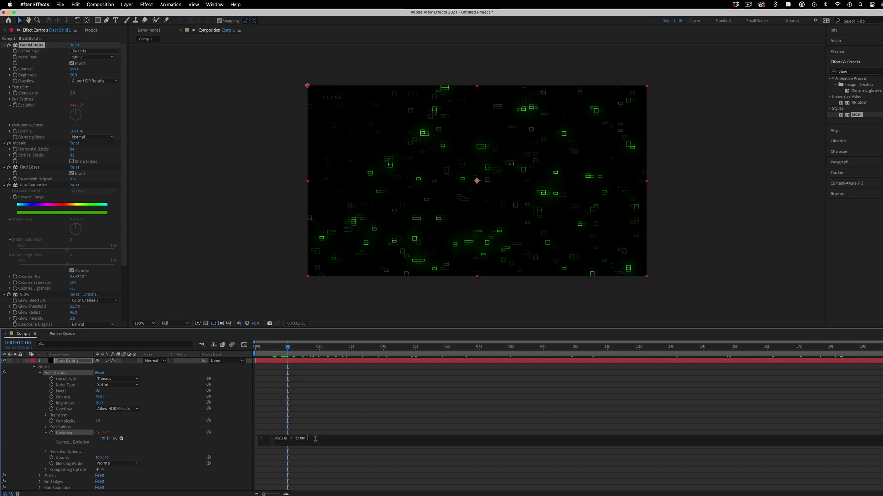
{"action": "key", "text": "shift"}
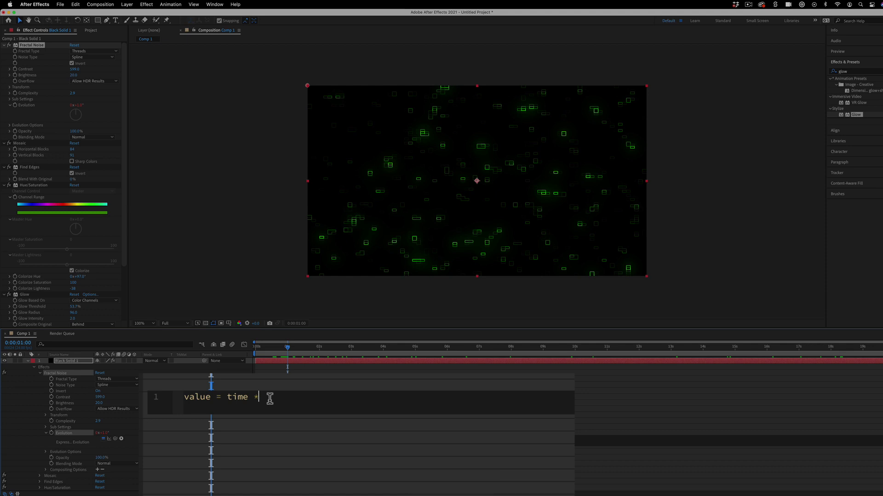
{"action": "type", "text": "100"}
{"action": "left_click", "coordinate": [255, 348]}
{"action": "key", "text": "space"}
{"action": "left_click", "coordinate": [255, 348]}
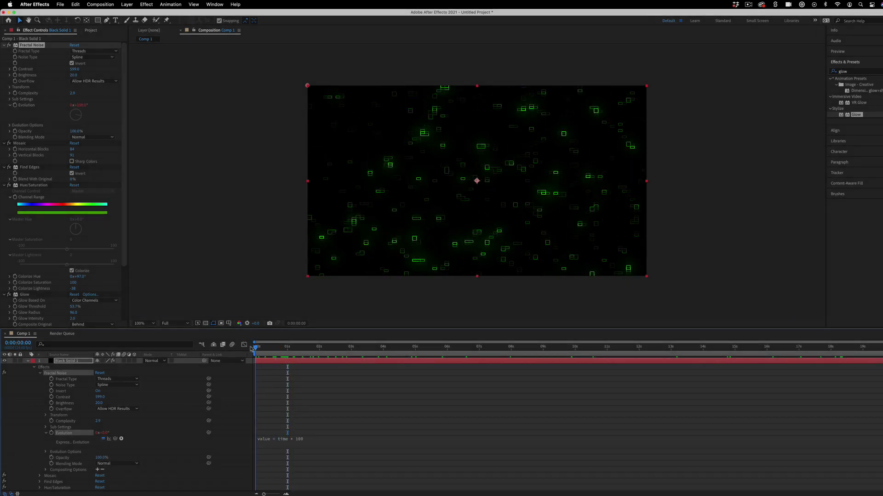
{"action": "left_click_drag", "start_coordinate": [255, 348], "coordinate": [340, 351]}
Try a faster Evolution multiplier of 200 and preview the animation from the start
{"action": "key", "text": "space"}
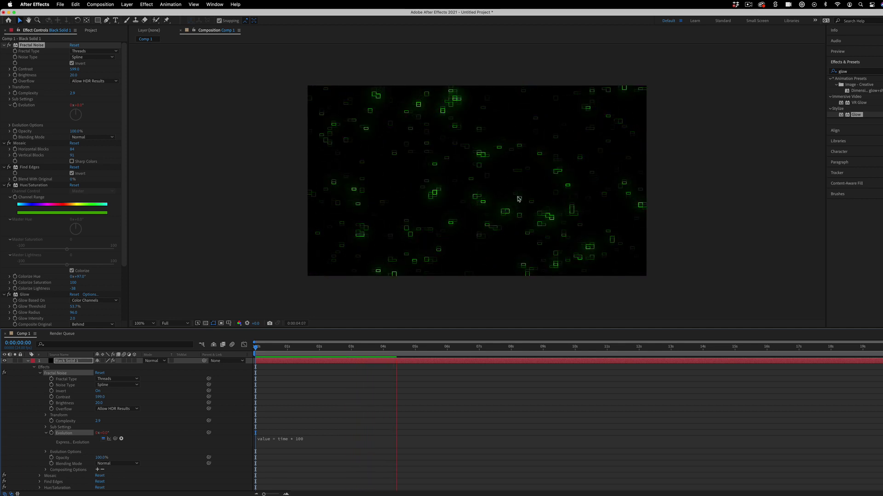
{"action": "key", "text": "space"}
{"action": "left_click", "coordinate": [299, 439]}
{"action": "double_click", "coordinate": [316, 438]}
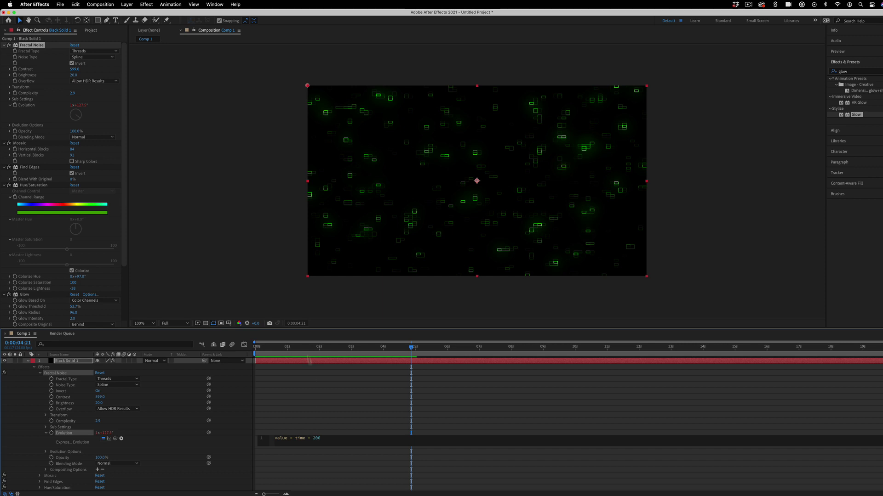
{"action": "left_click", "coordinate": [201, 356]}
{"action": "key", "text": "Home"}
{"action": "key", "text": "space"}
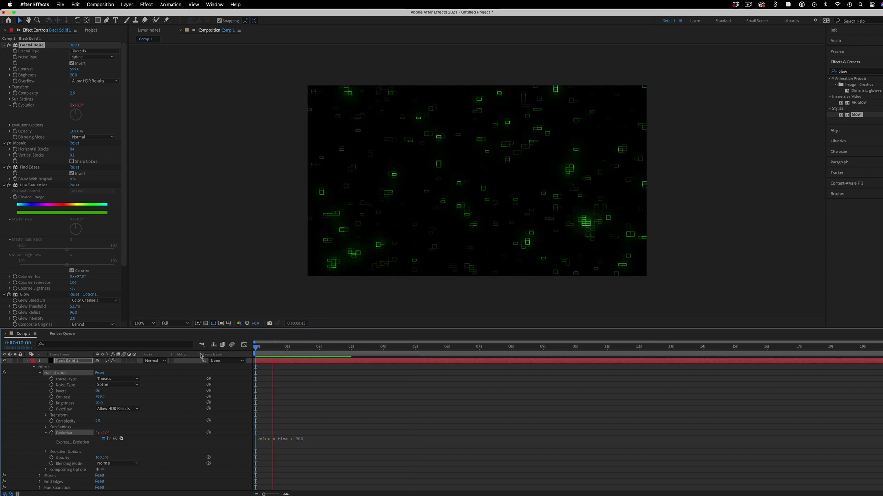
{"action": "key", "text": "space"}
Set the multiplier to 50 ('value = time * 50') and preview the slower animation
{"action": "left_click", "coordinate": [329, 436]}
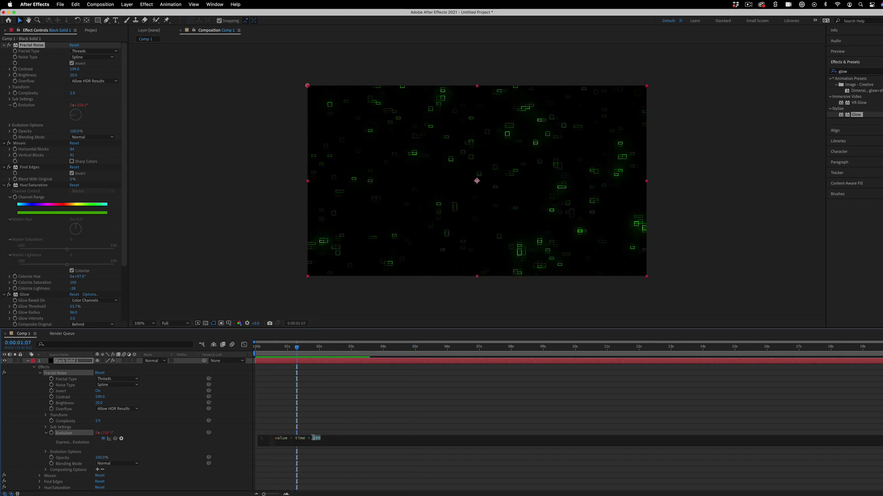
{"action": "left_click", "coordinate": [287, 348]}
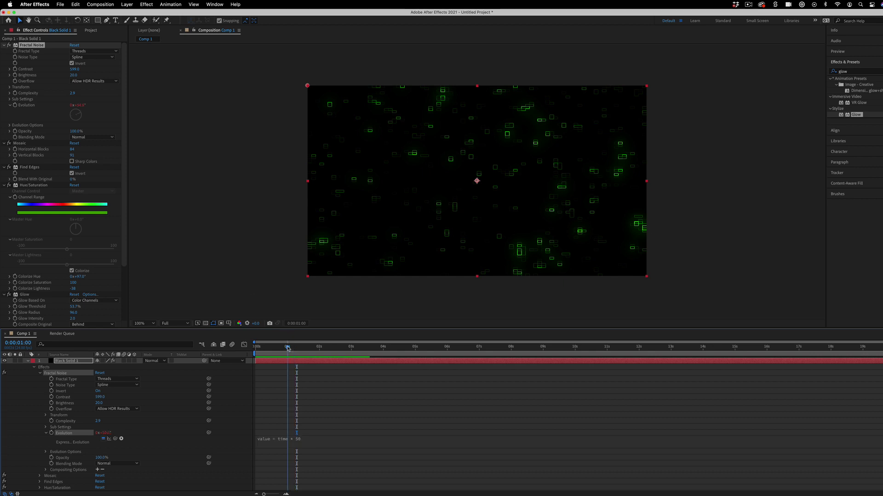
{"action": "key", "text": "space"}
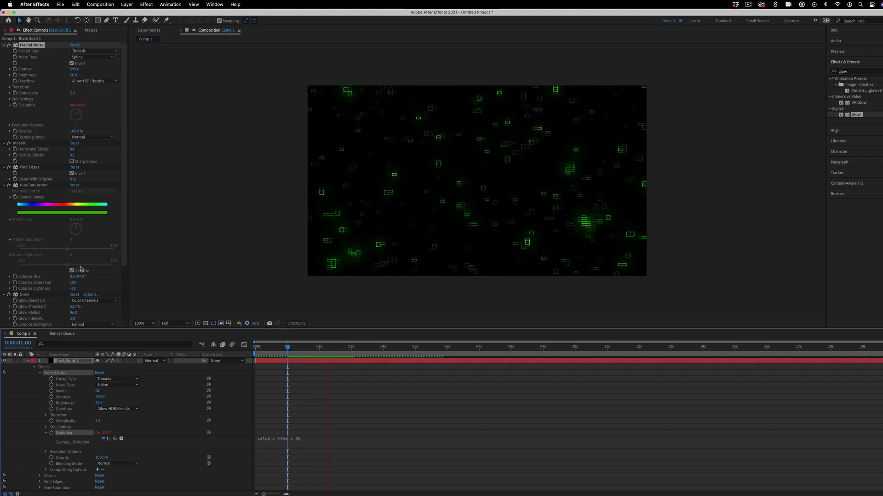
Increase Mosaic Horizontal Blocks and preview the animation from the start
{"action": "scroll", "coordinate": [102, 274], "scroll_direction": "down", "scroll_amount": 3}
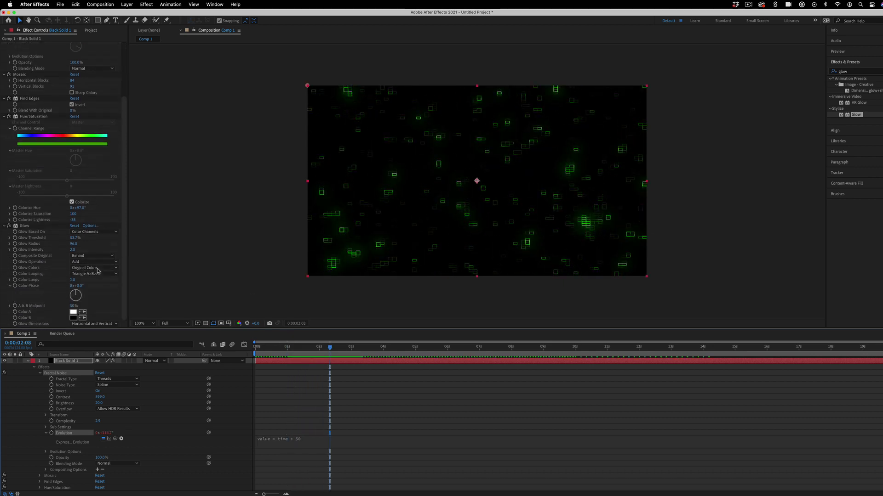
{"action": "scroll", "coordinate": [83, 276], "scroll_direction": "up", "scroll_amount": 3}
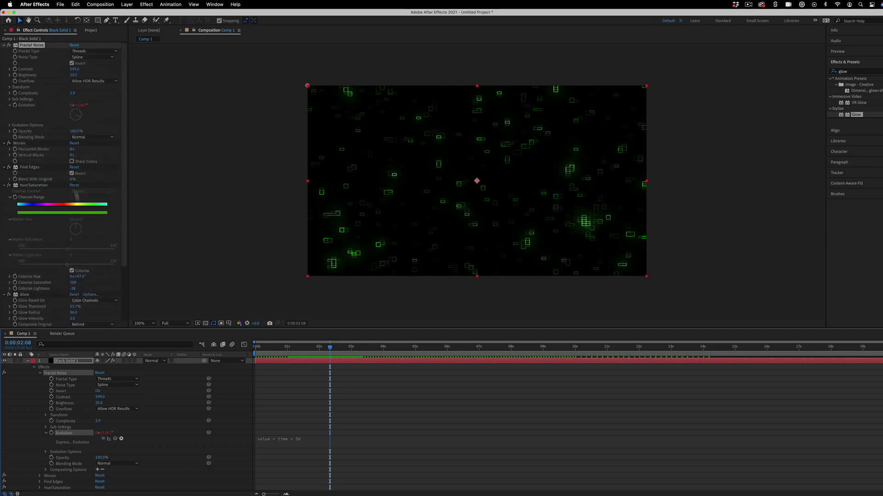
{"action": "left_click_drag", "start_coordinate": [73, 150], "coordinate": [137, 153]}
{"action": "key", "text": "Home"}
{"action": "key", "text": "space"}
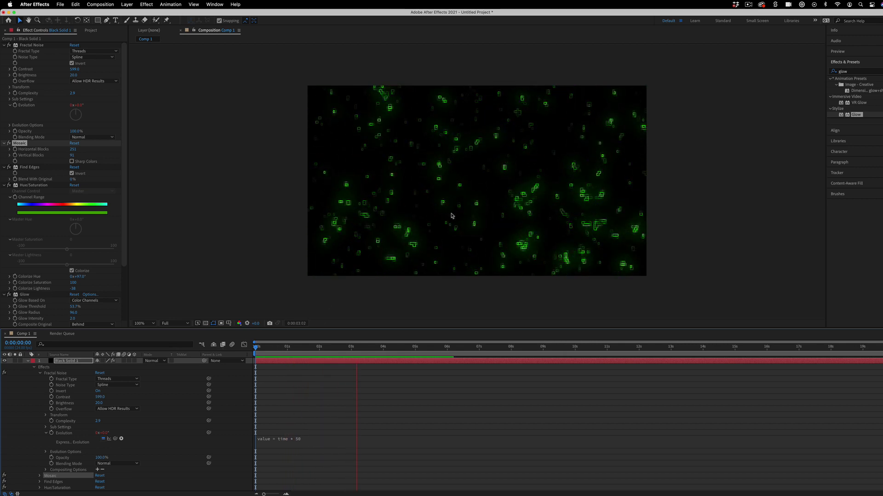
Reduce Mosaic to 1 horizontal and 124 vertical blocks, then preview the glowing lines
{"action": "left_click_drag", "start_coordinate": [74, 149], "coordinate": [2, 154]}
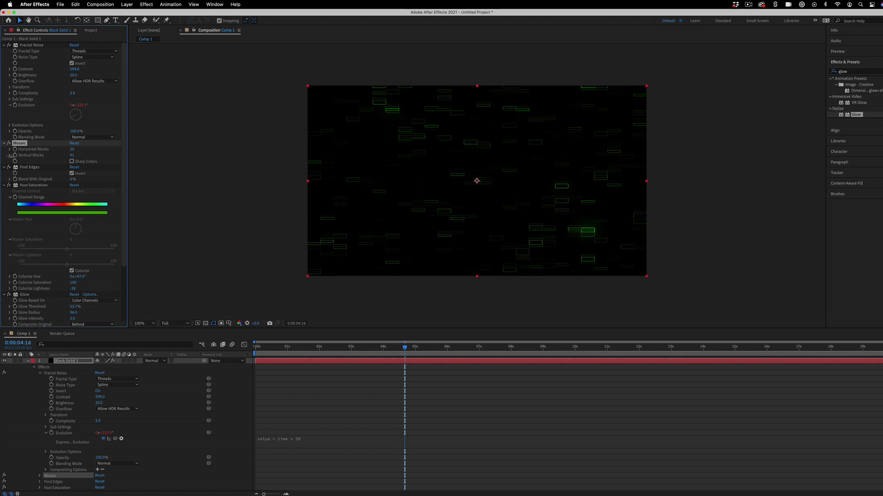
{"action": "left_click_drag", "start_coordinate": [61, 157], "coordinate": [45, 156]}
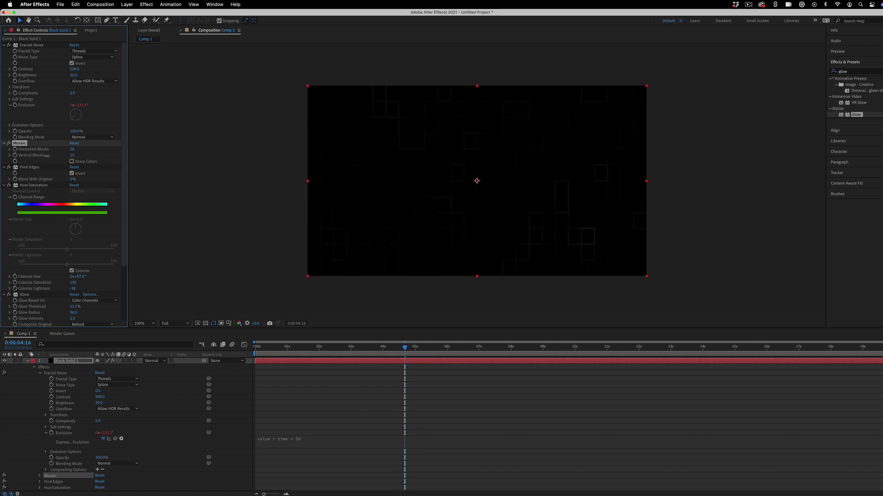
{"action": "key", "text": "Home"}
{"action": "key", "text": "space"}
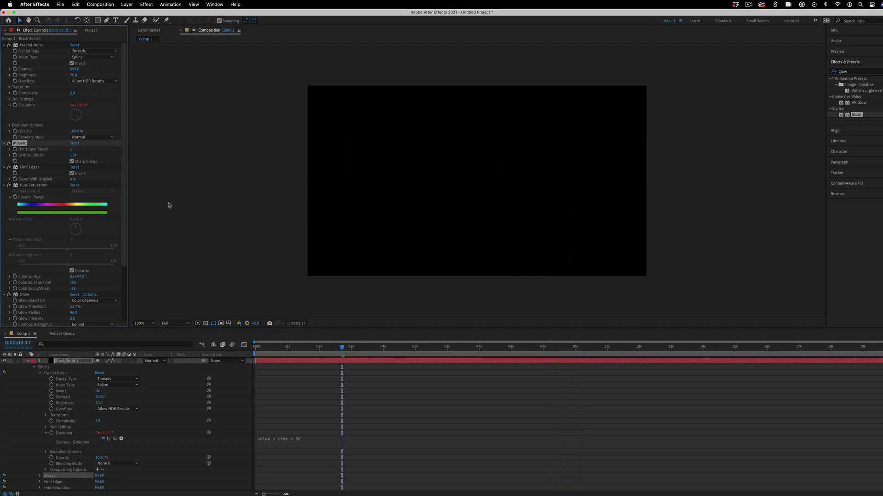
{"action": "key", "text": "space"}
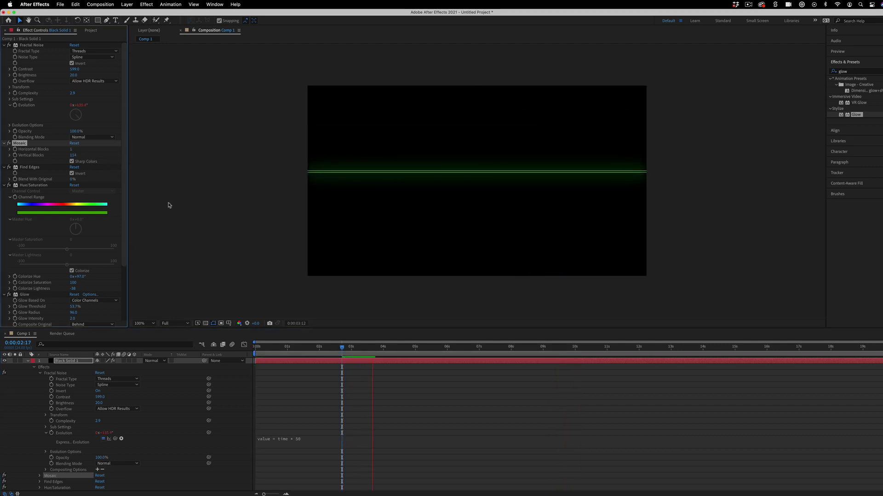